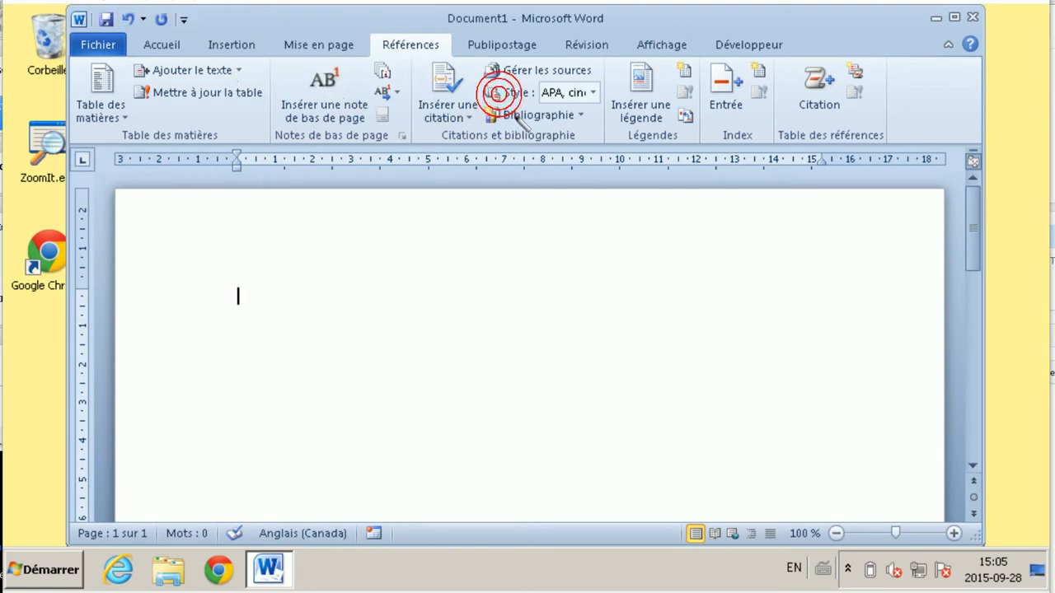
- Open Word's ribbon customization options, collapse the Références entry and add a new custom tab after Accueil
click(745, 89)
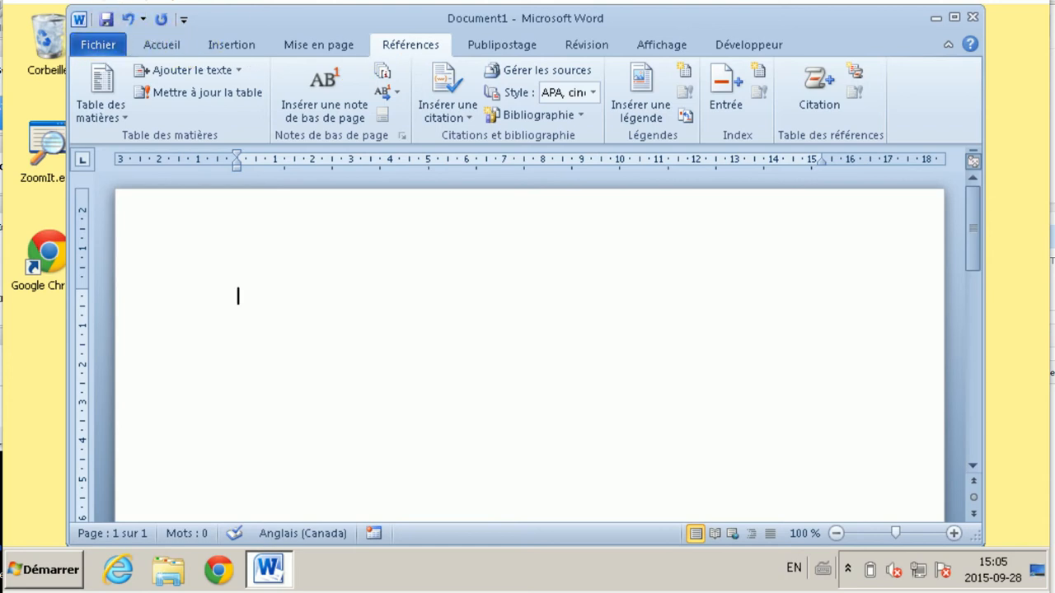
click(97, 45)
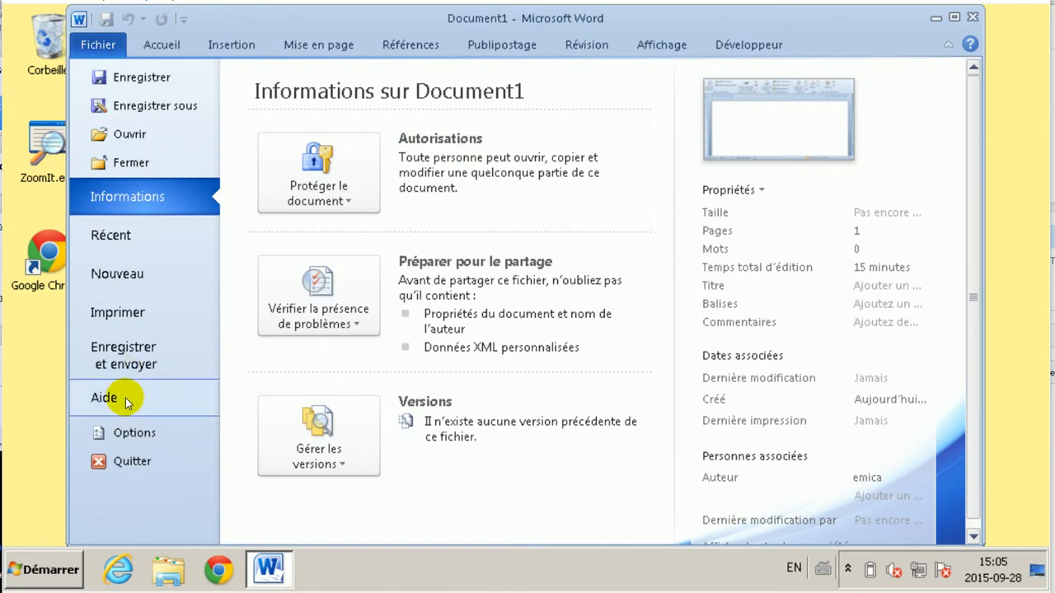
click(126, 437)
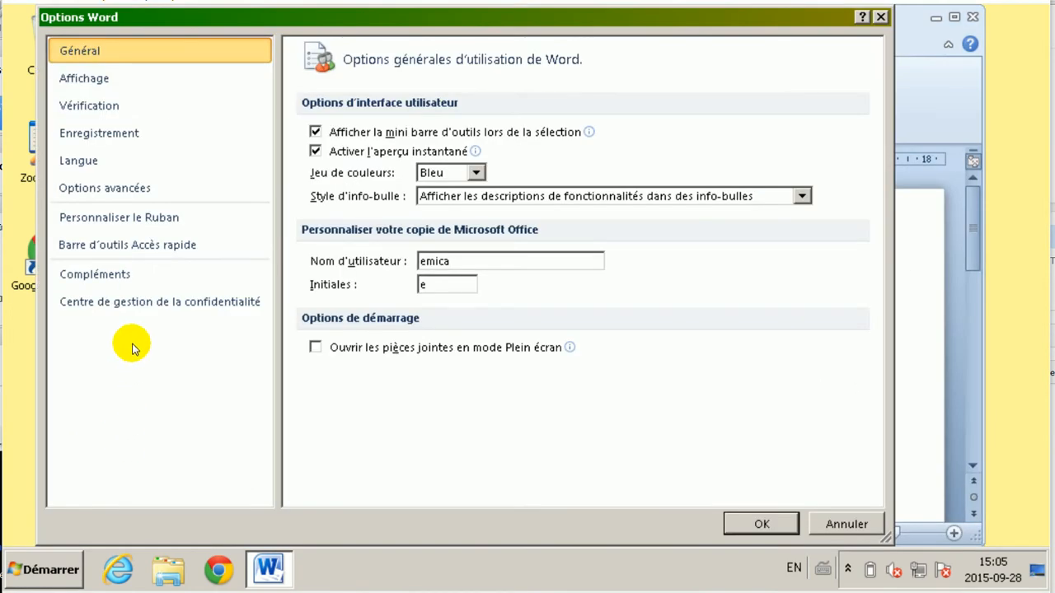
click(161, 220)
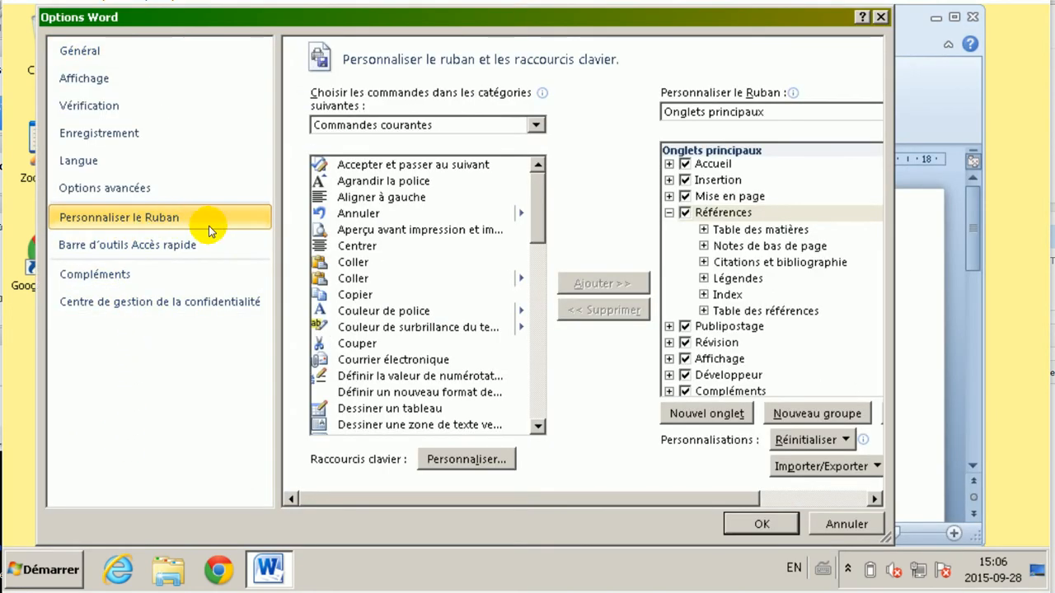
click(668, 212)
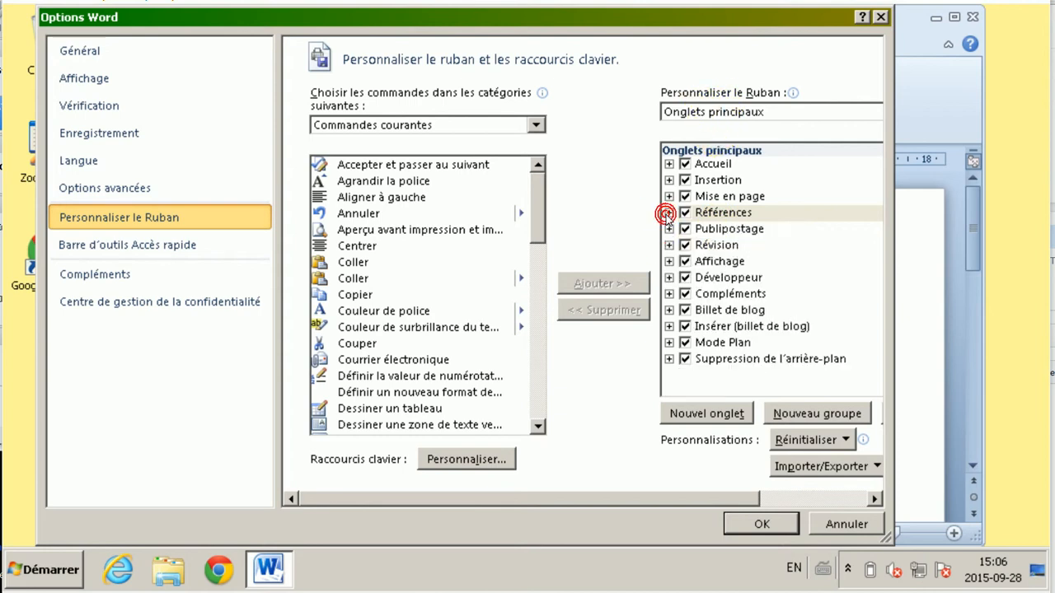
click(714, 165)
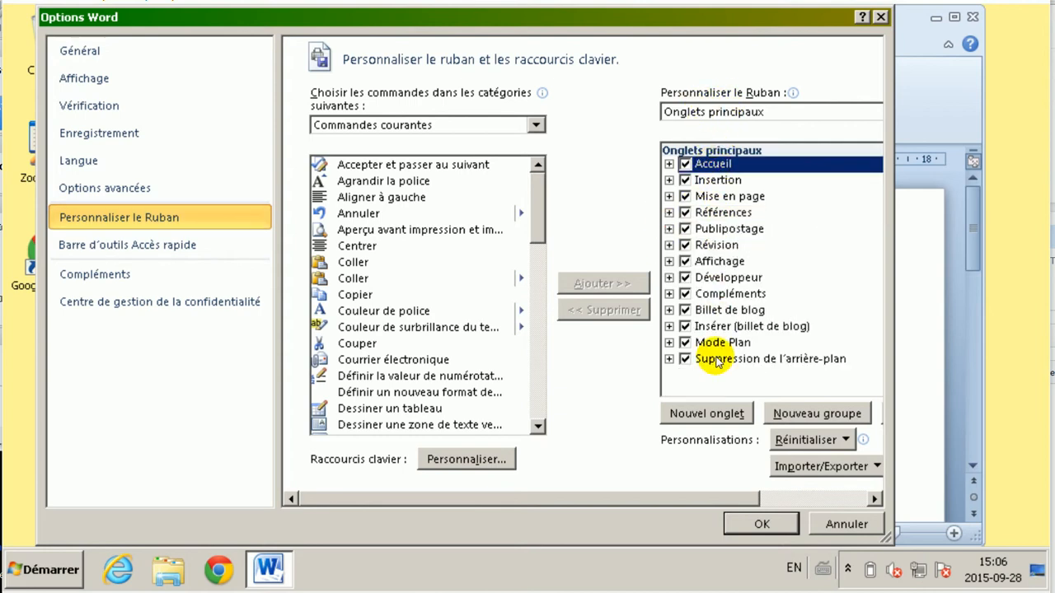
click(707, 414)
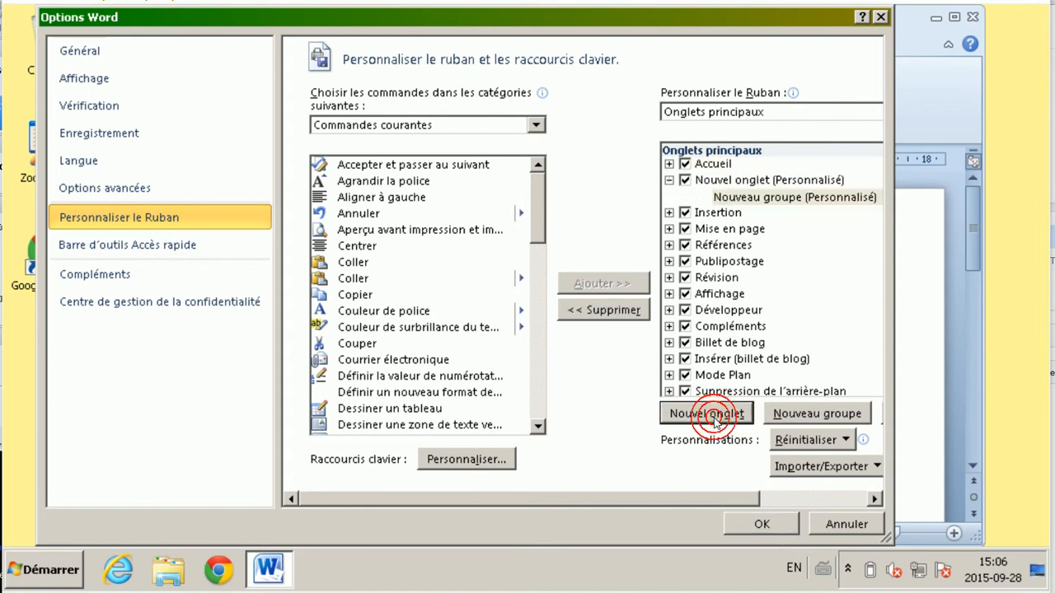
- Rename the new custom ribbon tab as ABC
click(752, 201)
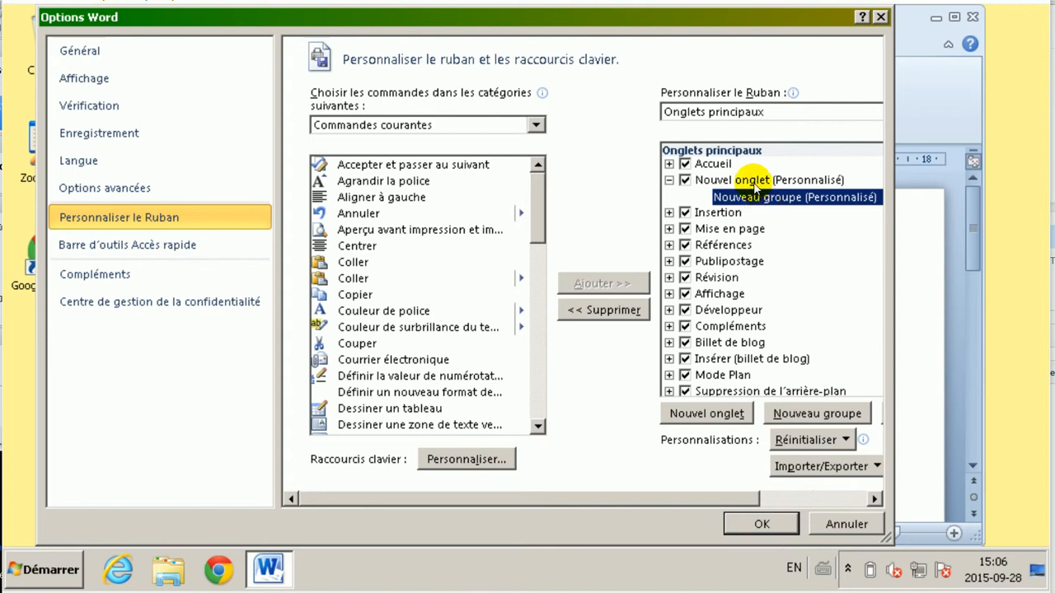
click(751, 181)
right_click(740, 181)
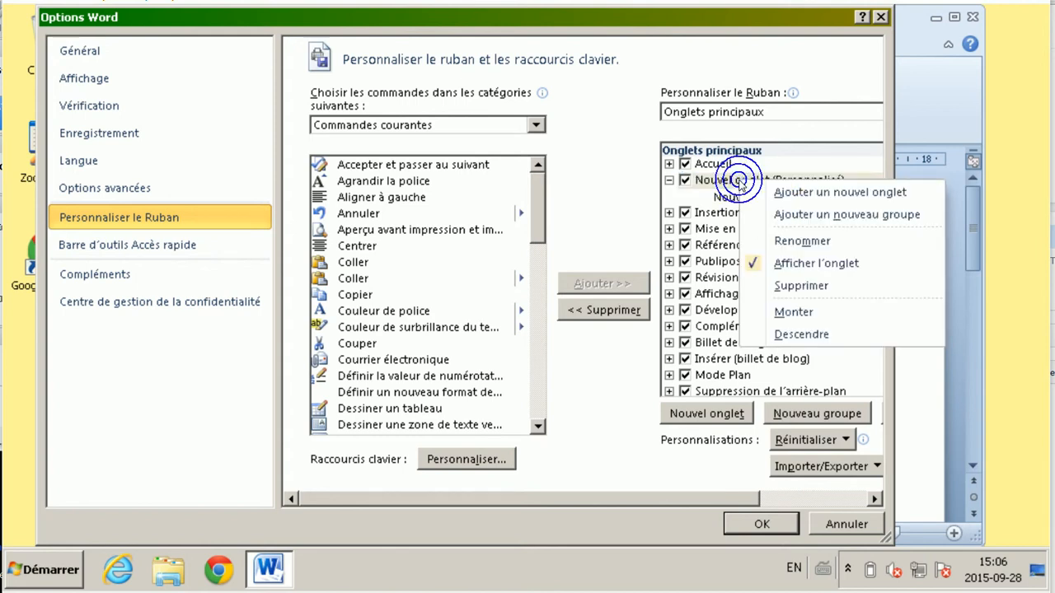
click(796, 239)
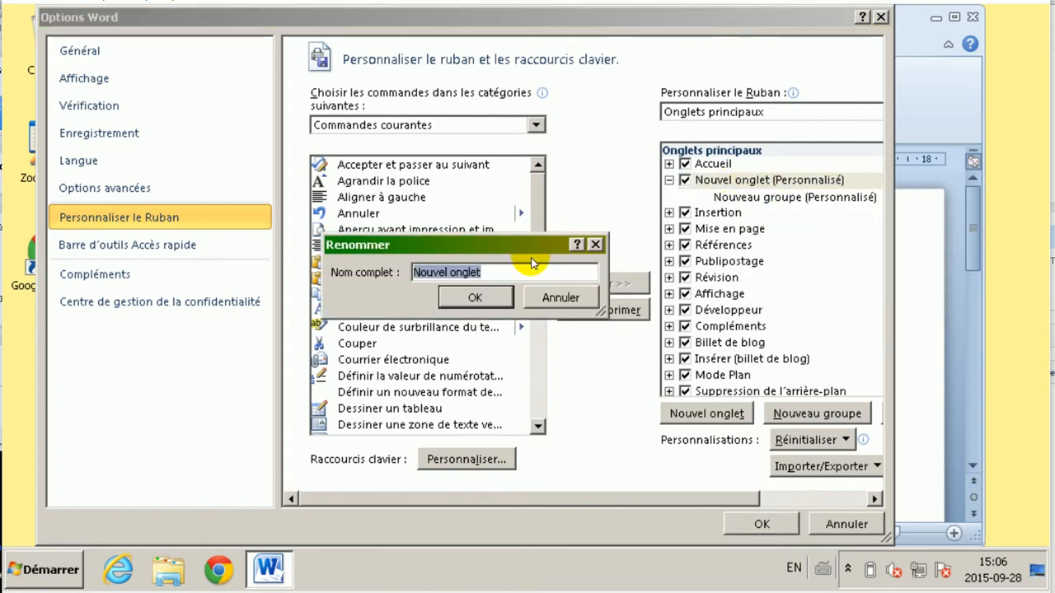
text(ABC)
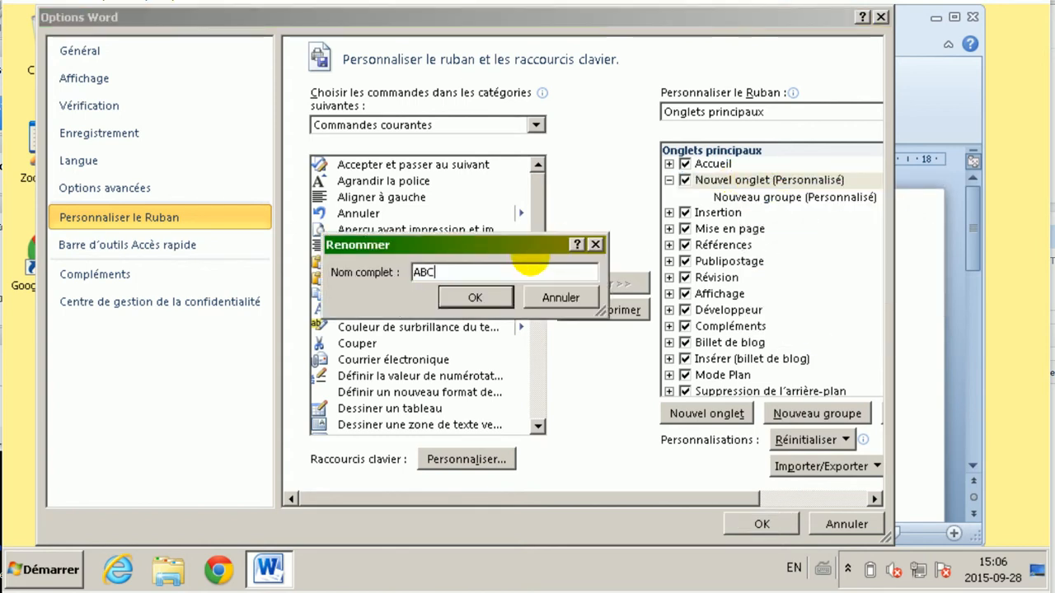
click(475, 298)
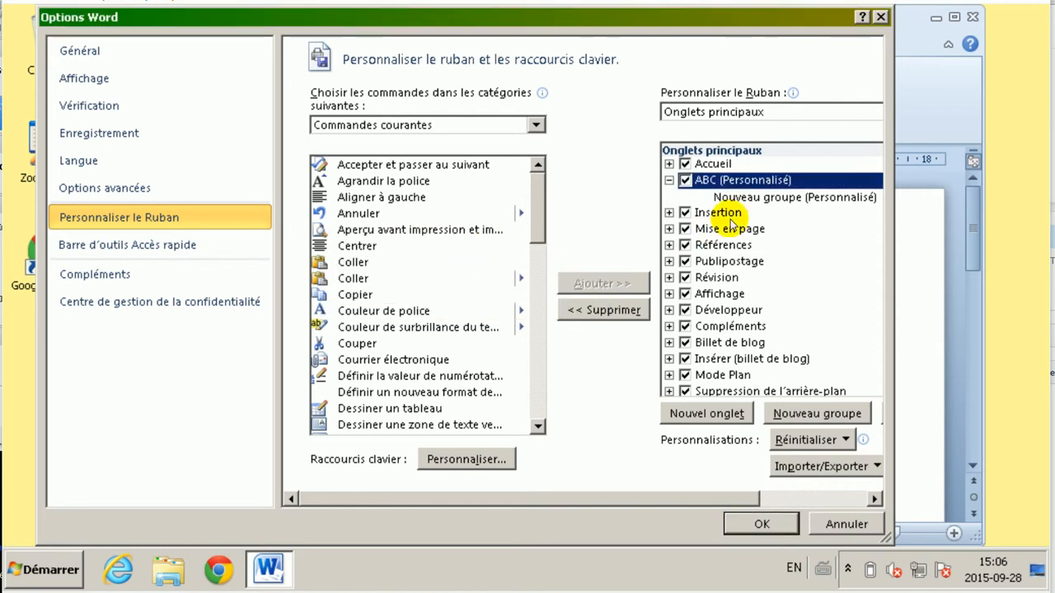
- Rename the new group in the ABC tab as Base and give it the yellow smiley symbol
click(752, 198)
right_click(752, 198)
click(791, 255)
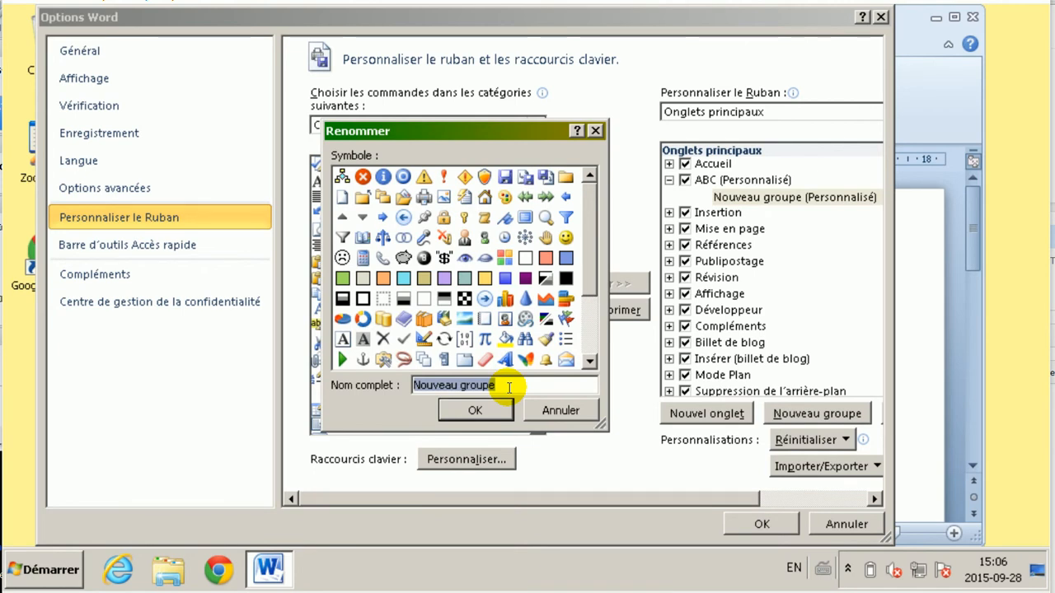
text(Base)
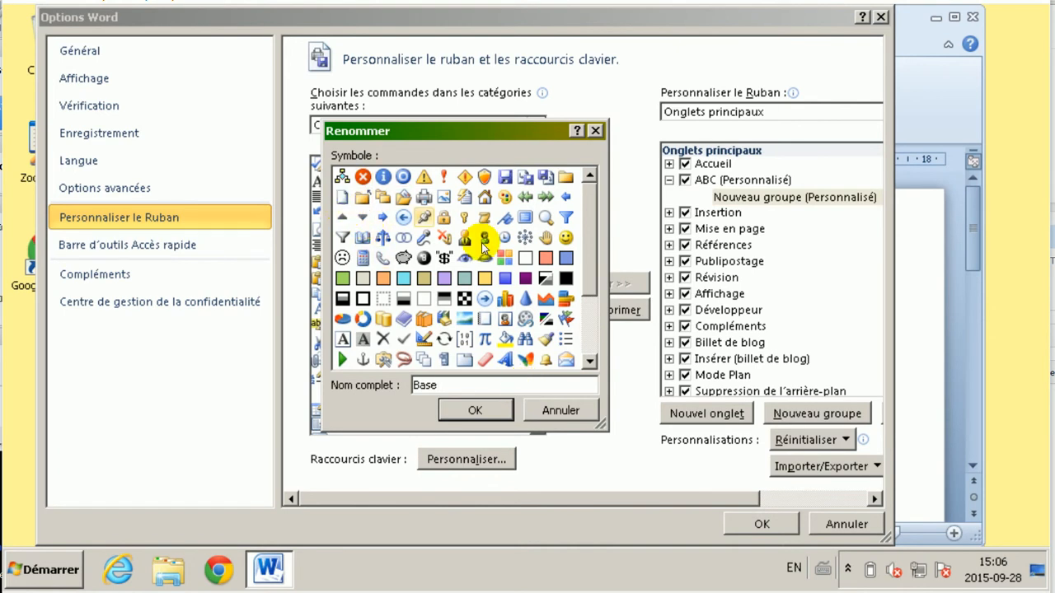
click(565, 237)
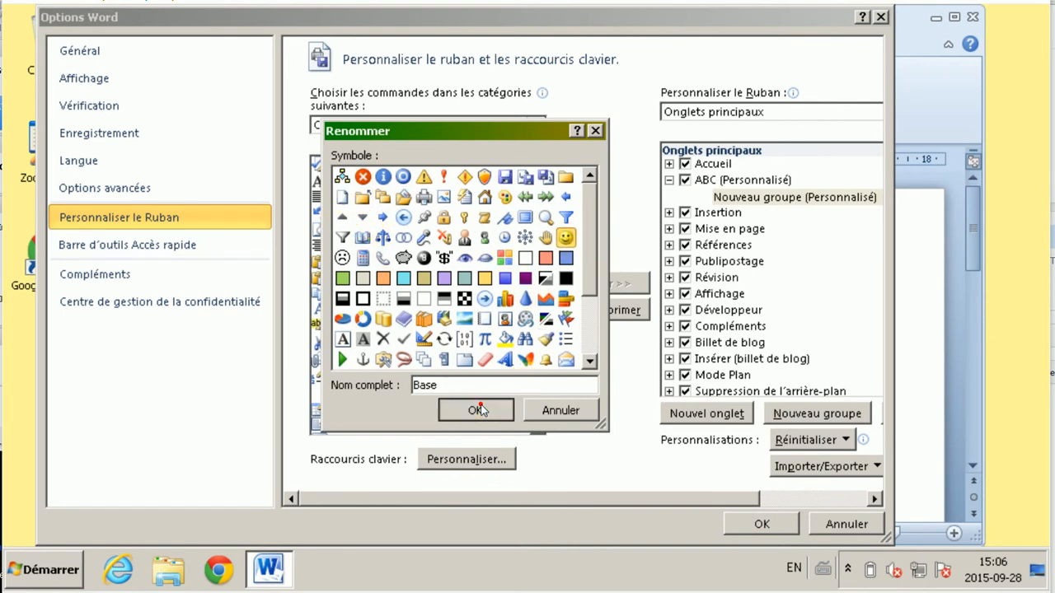
click(478, 411)
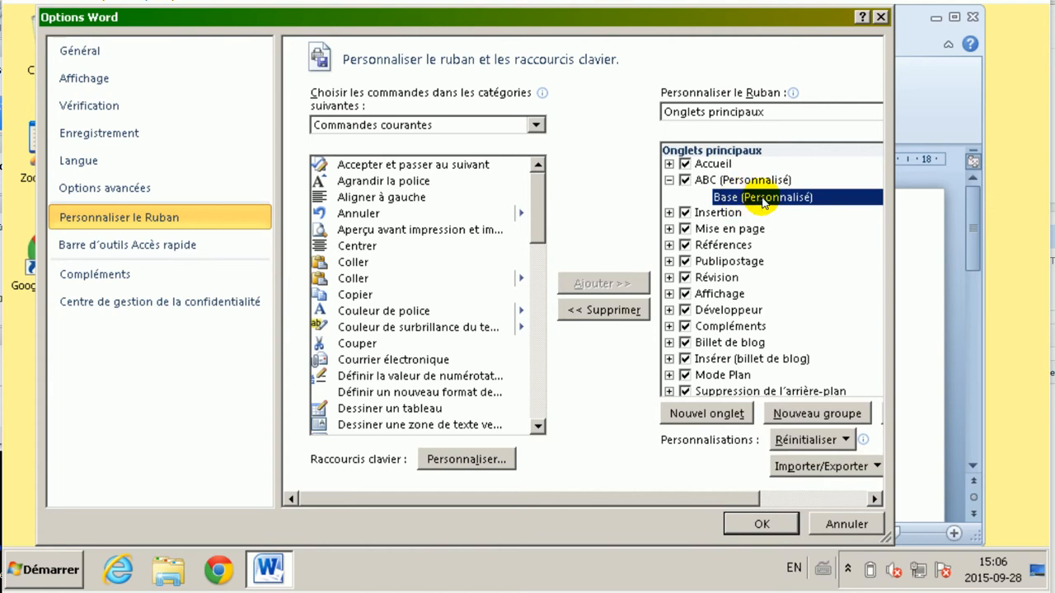
- From the Macros category, add Macro_Adresse, Macro_Paysage and Macro_Portrait in that order to the Base group of the ABC tab
click(670, 212)
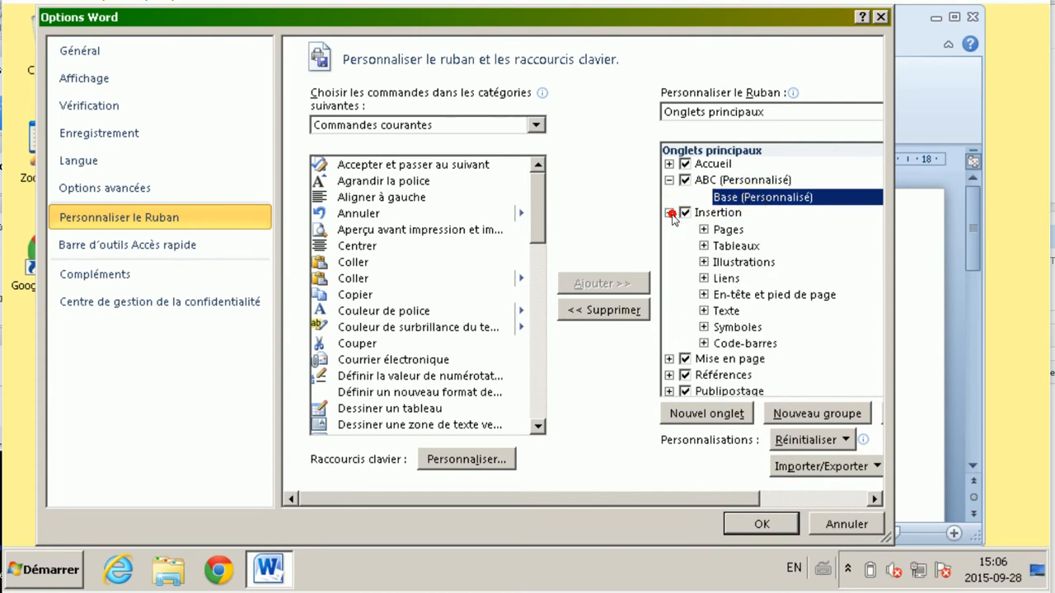
click(669, 213)
click(484, 129)
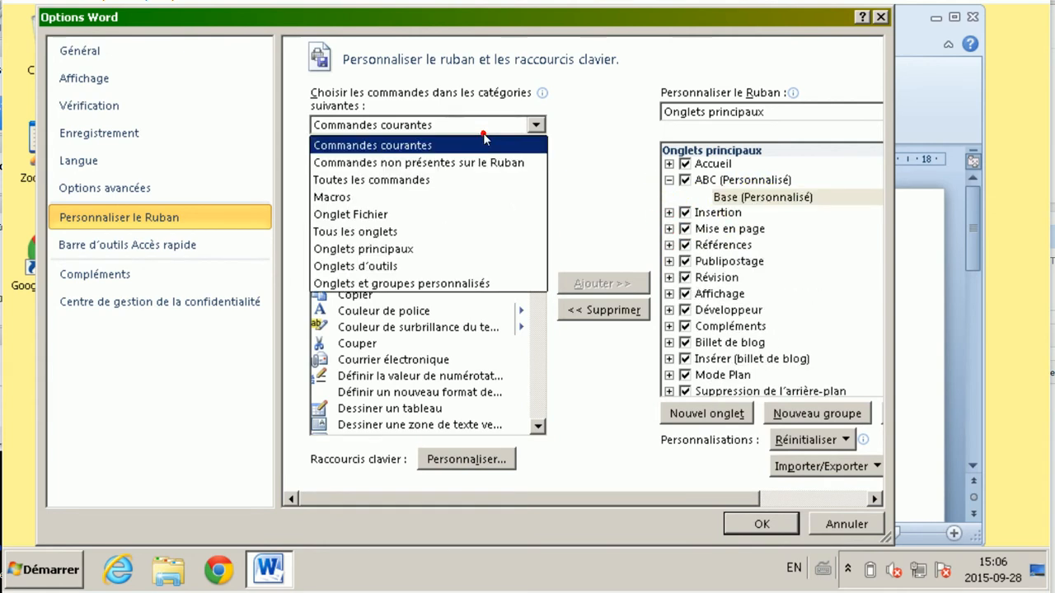
click(334, 199)
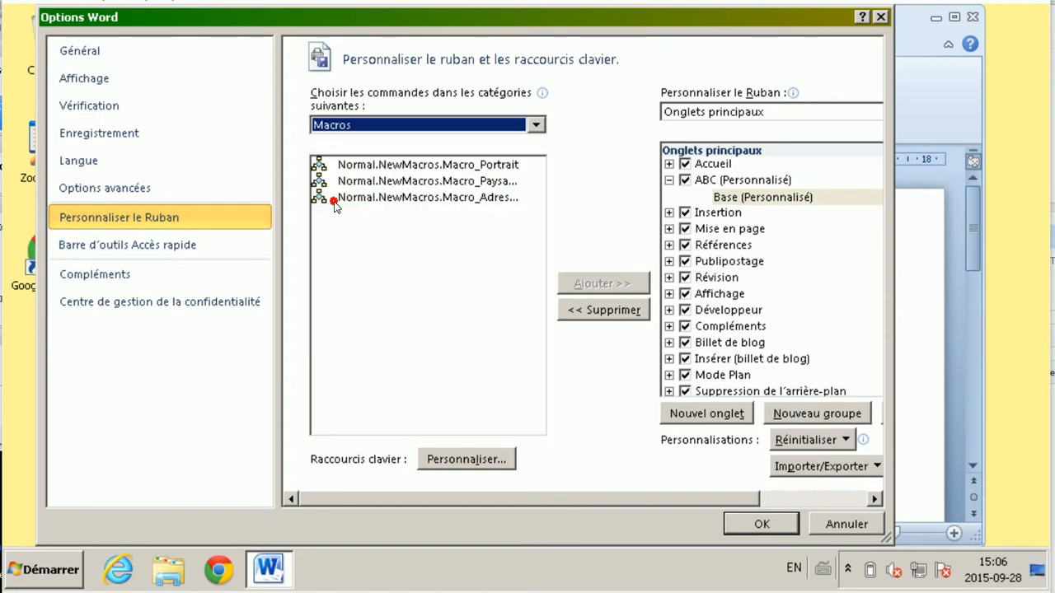
click(508, 167)
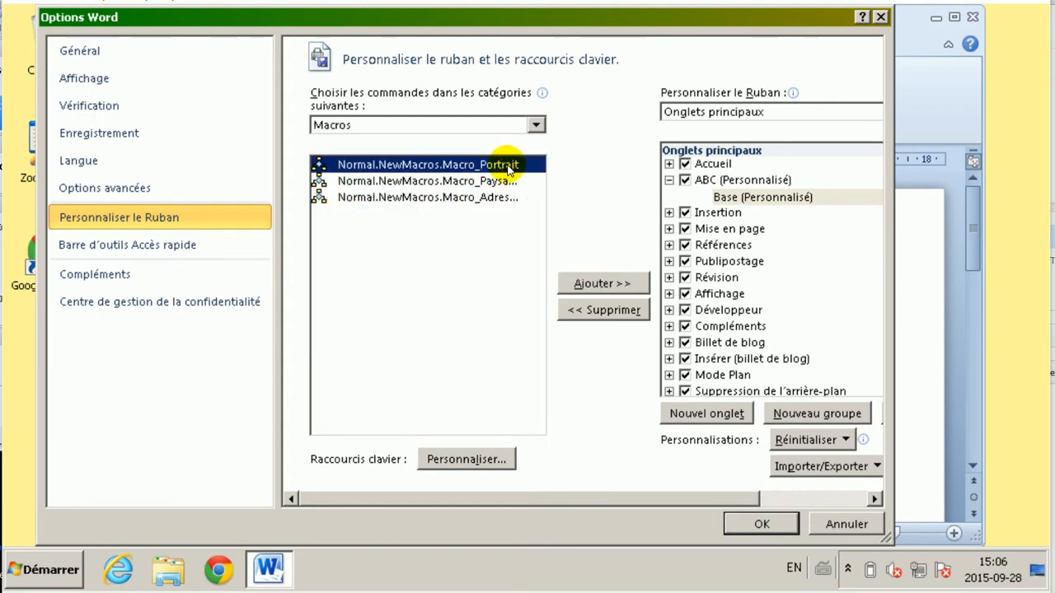
click(497, 180)
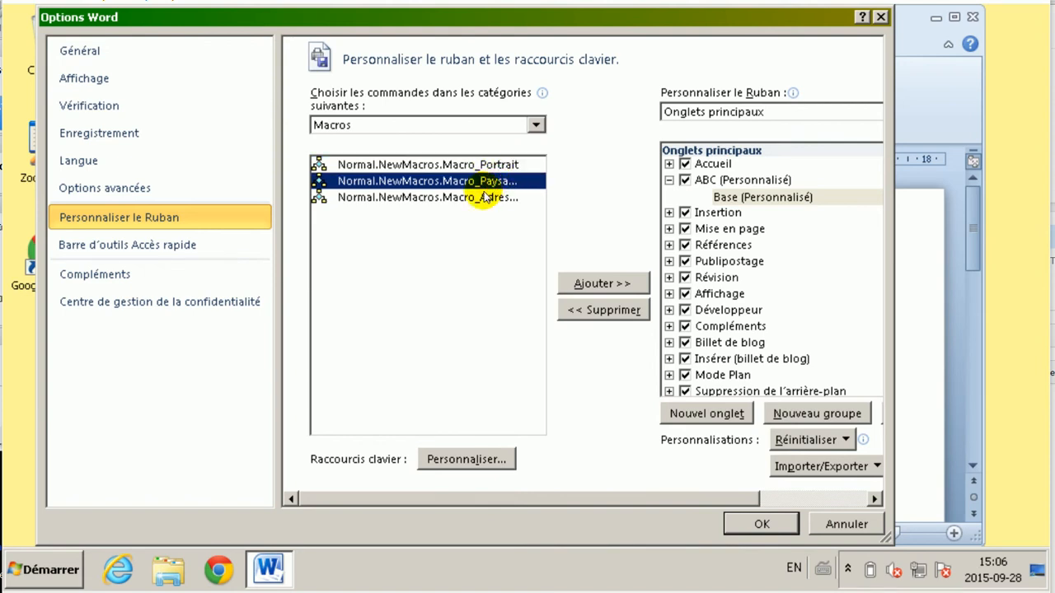
click(452, 203)
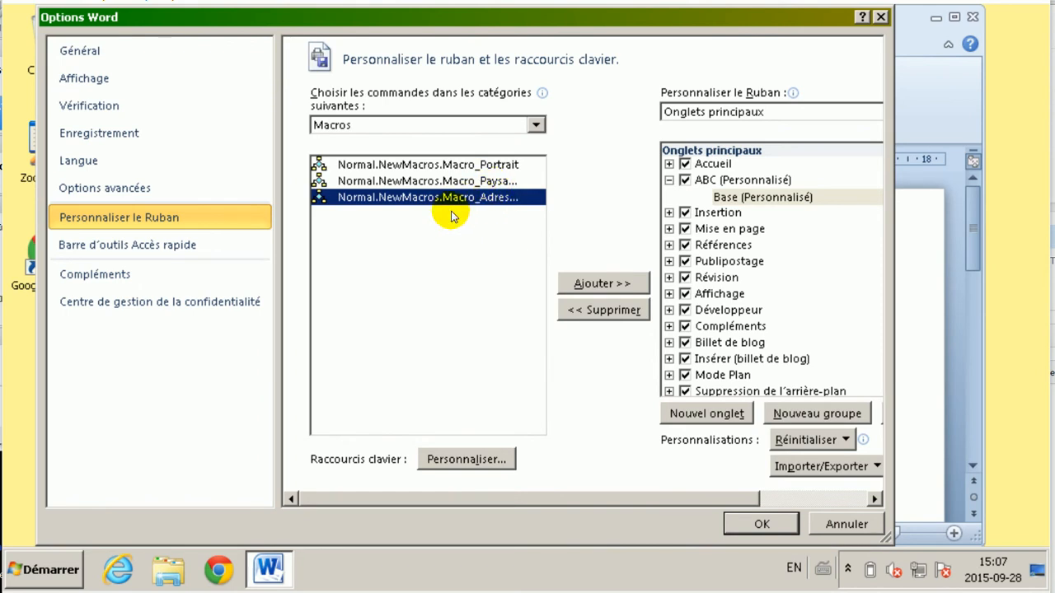
click(602, 284)
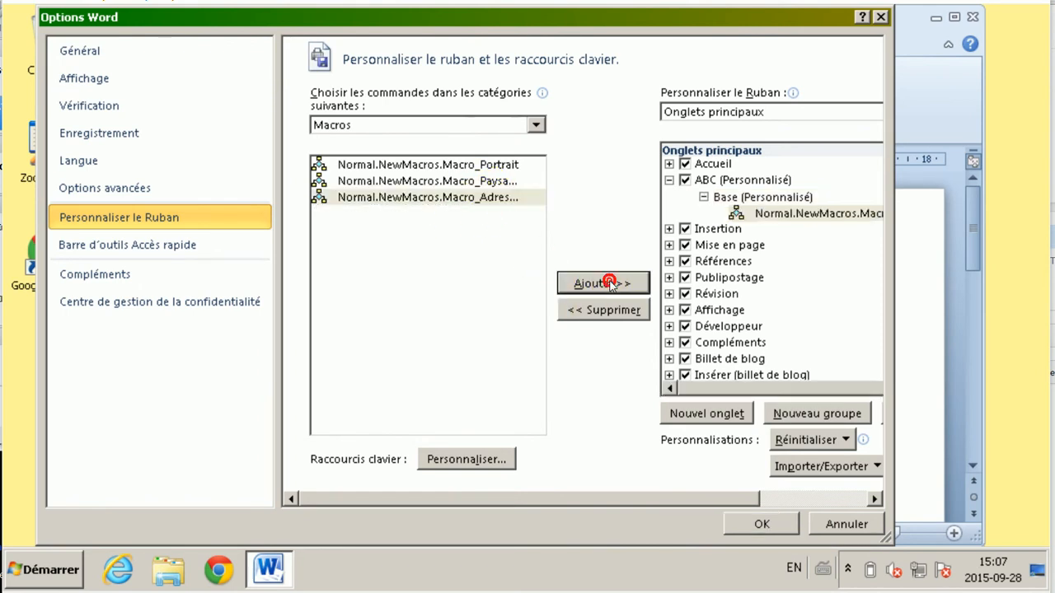
click(485, 180)
click(600, 283)
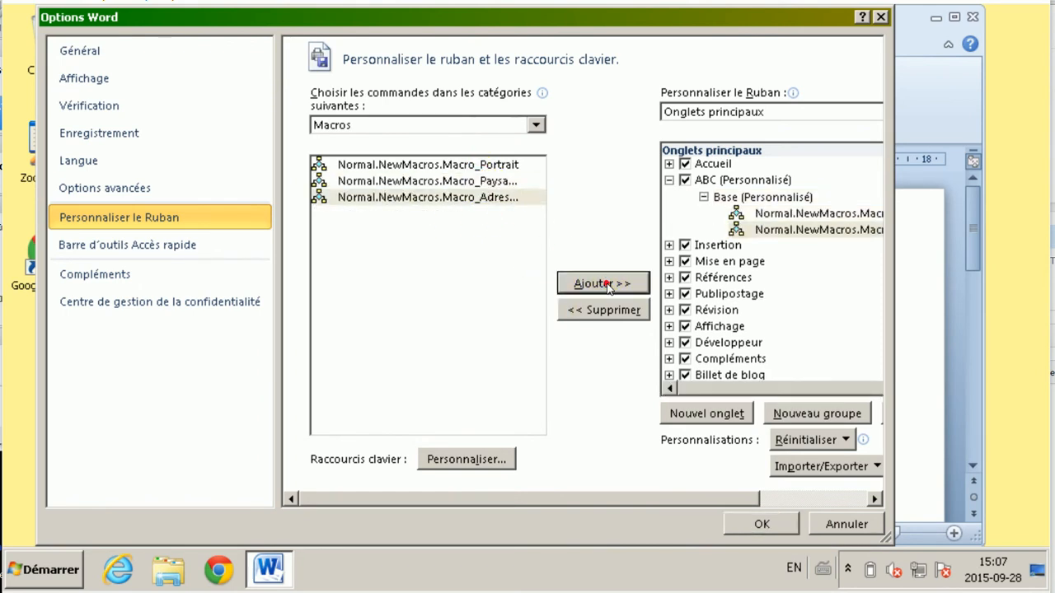
click(484, 168)
click(600, 284)
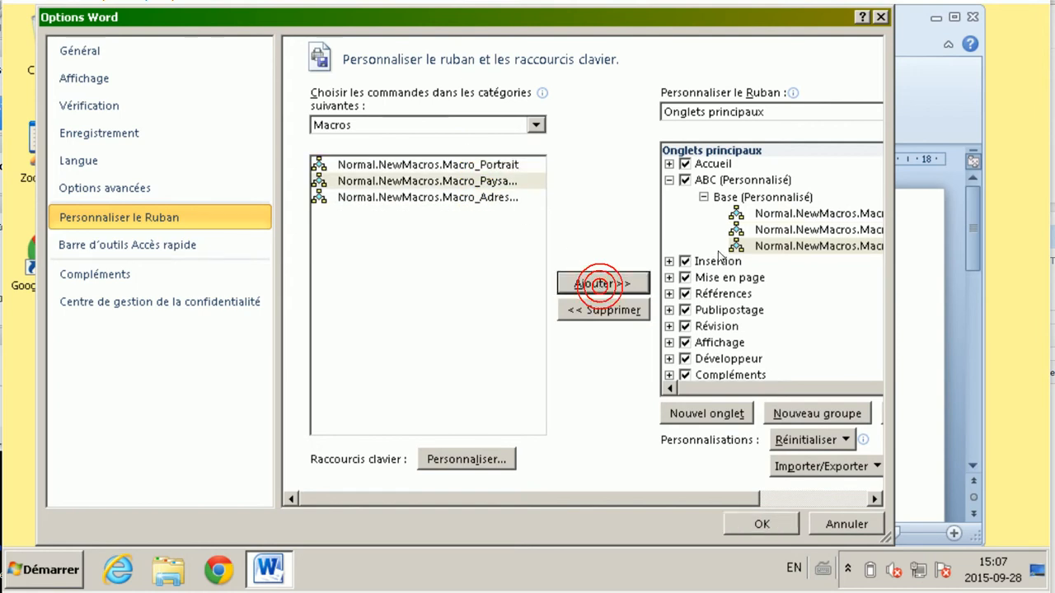
- Widen the options dialog, shorten the Macro_Adresse command's display name to Adresse and give it the house symbol
click(814, 214)
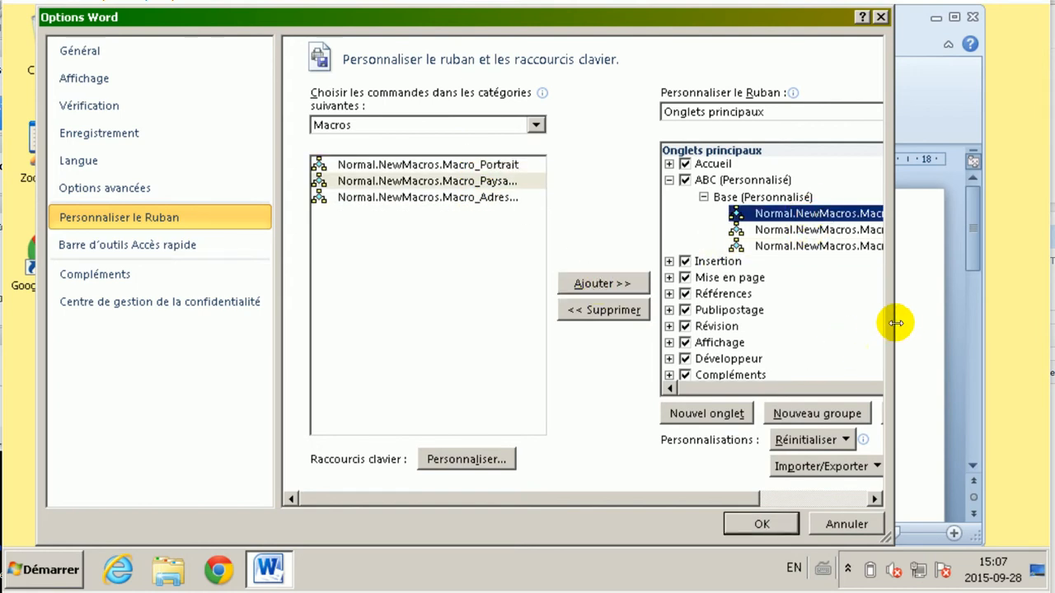
drag(892, 324, 1024, 313)
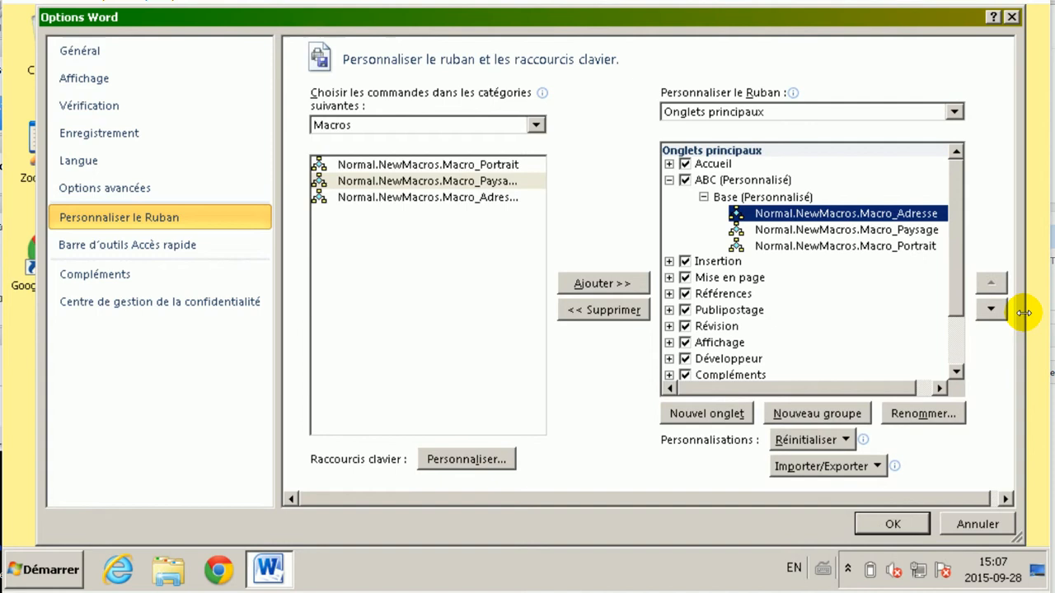
right_click(849, 216)
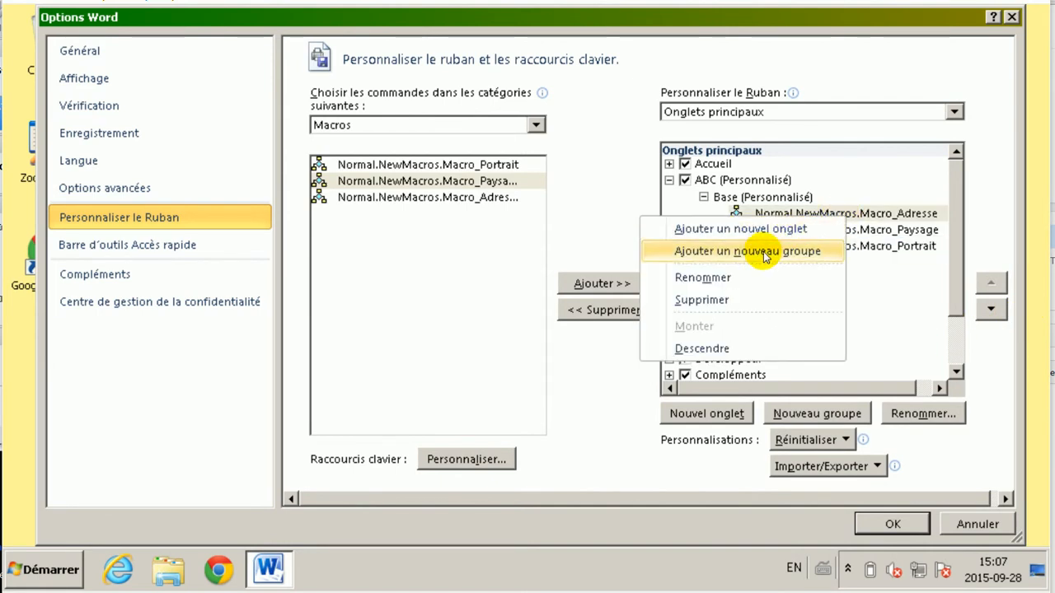
click(733, 278)
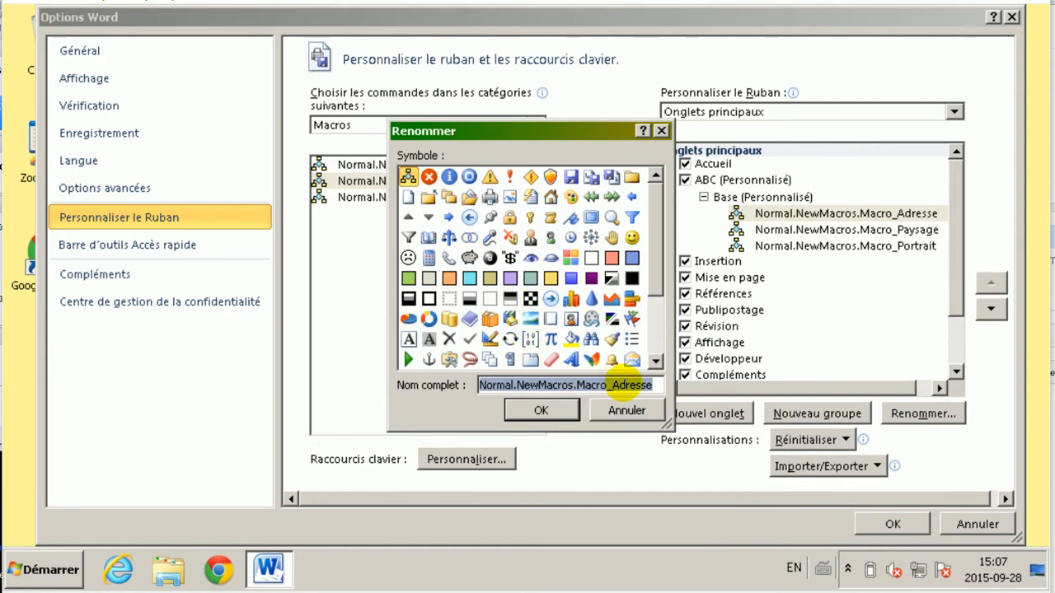
click(615, 387)
key(shift+Home)
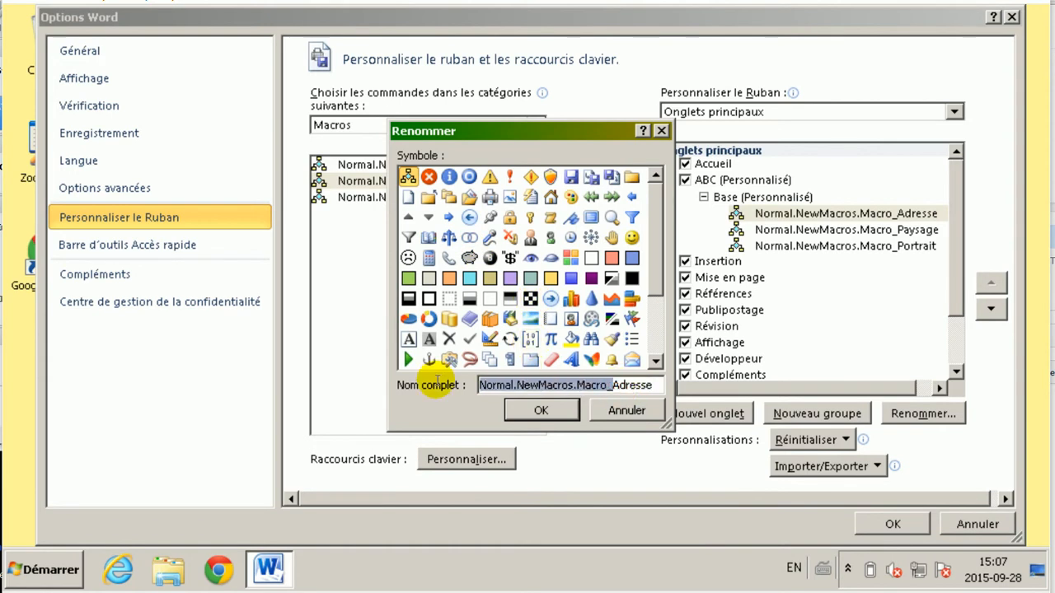
key(Delete)
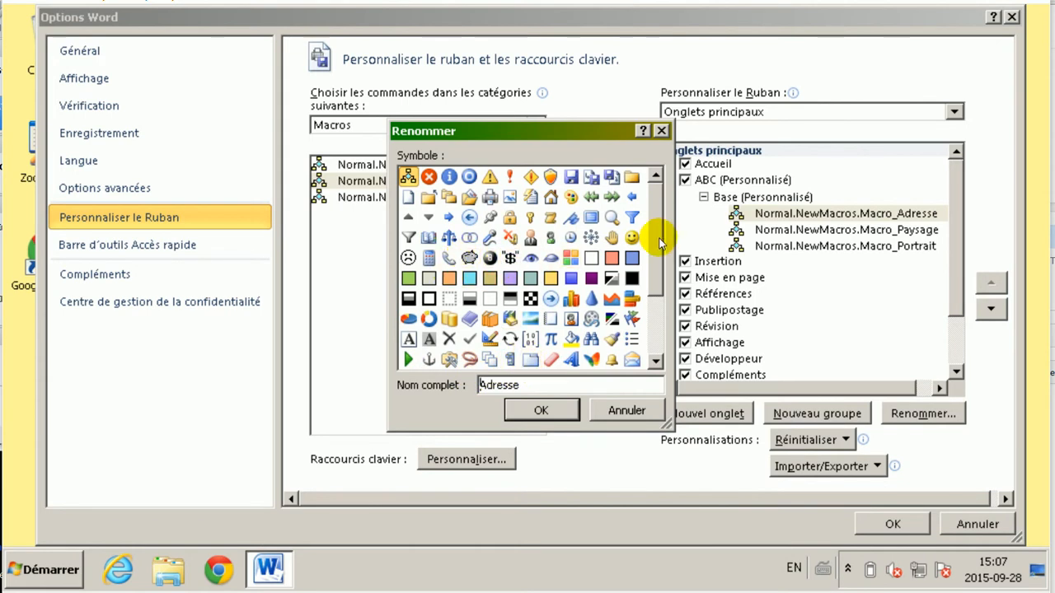
drag(659, 241, 657, 276)
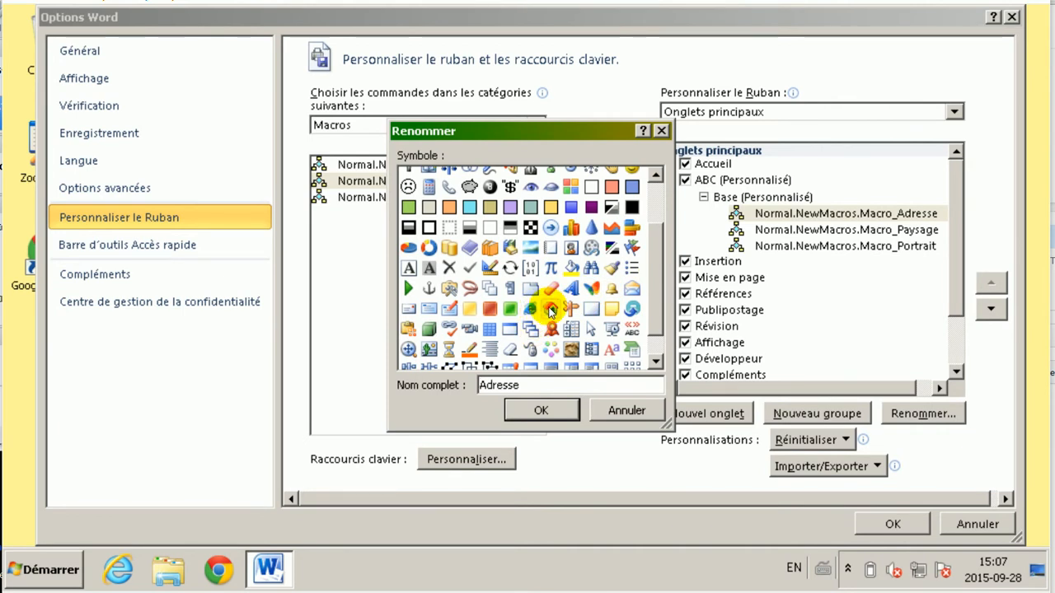
click(551, 309)
click(540, 410)
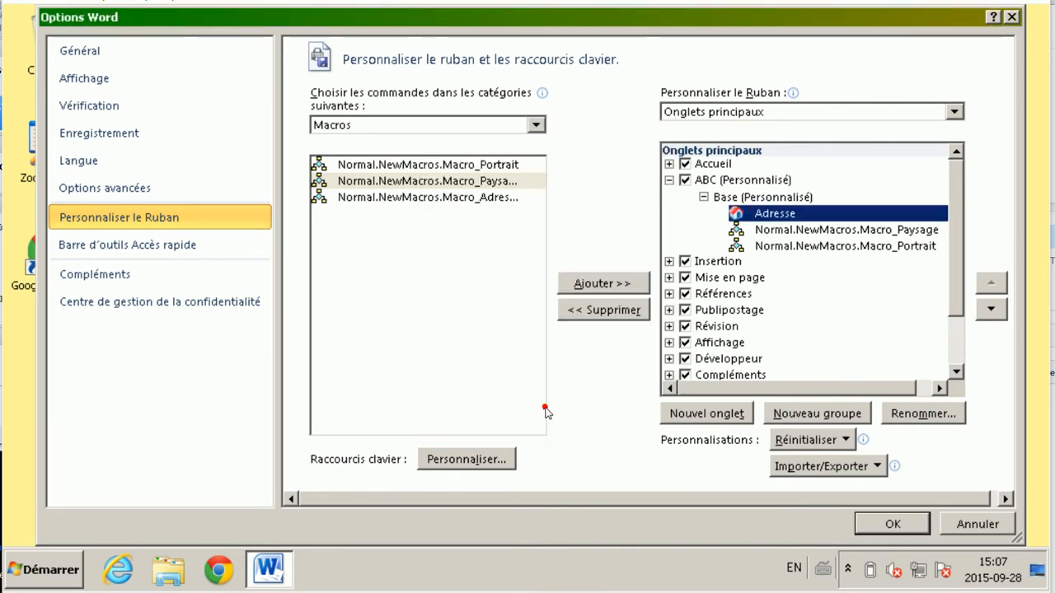
- Shorten the Macro_Paysage command's display name in the Base group to Paysage and give it the landscape picture symbol
click(833, 230)
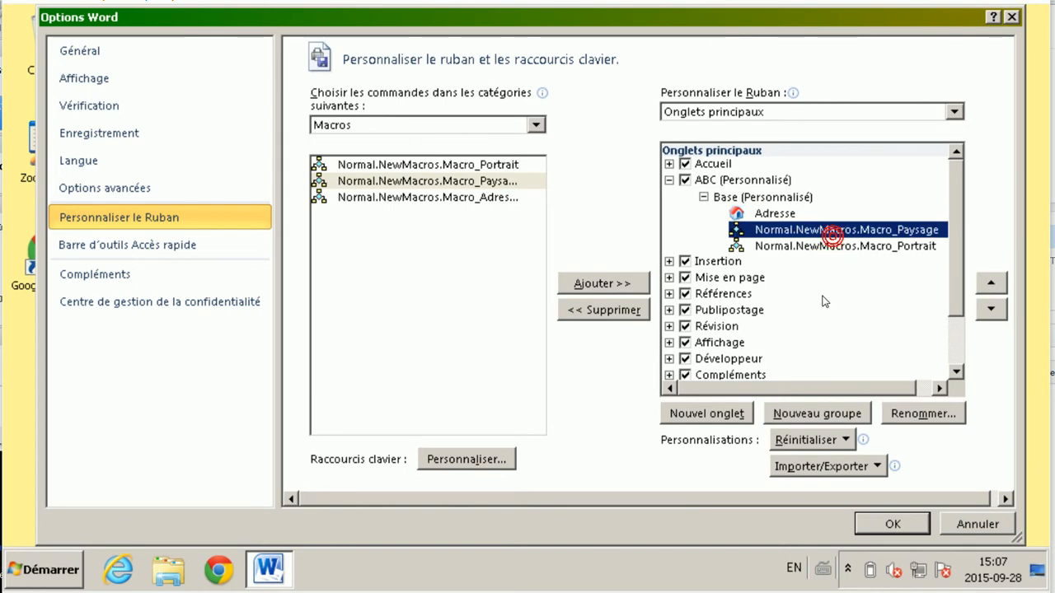
right_click(796, 232)
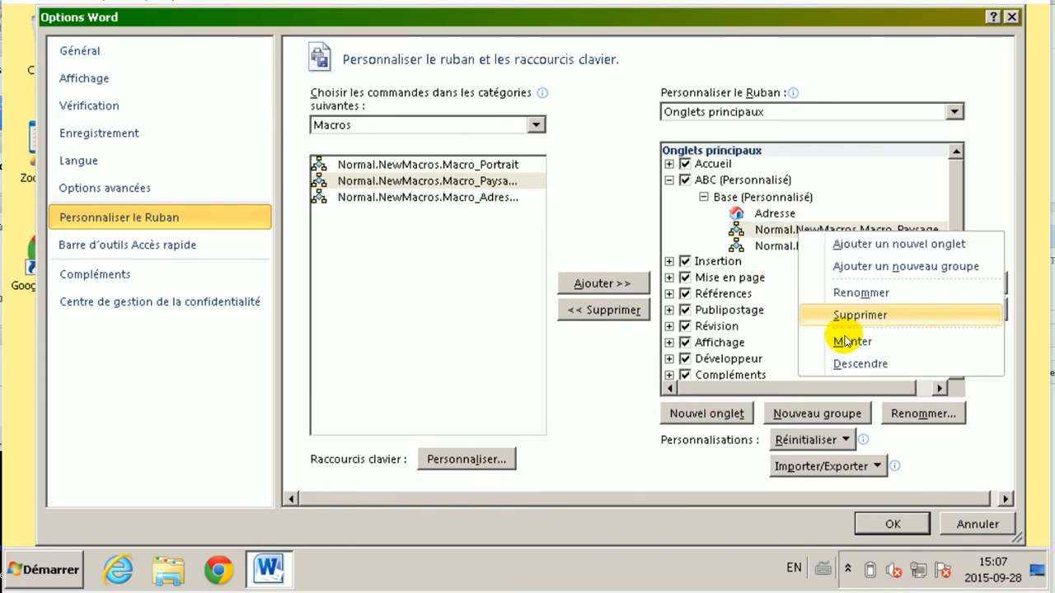
click(860, 293)
drag(656, 249, 661, 312)
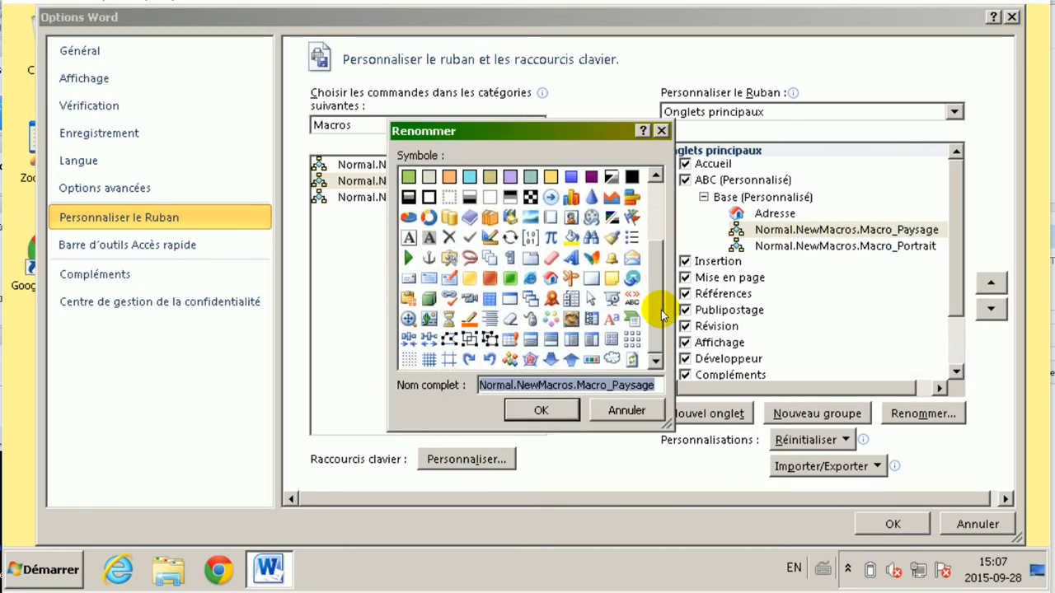
drag(662, 313, 674, 221)
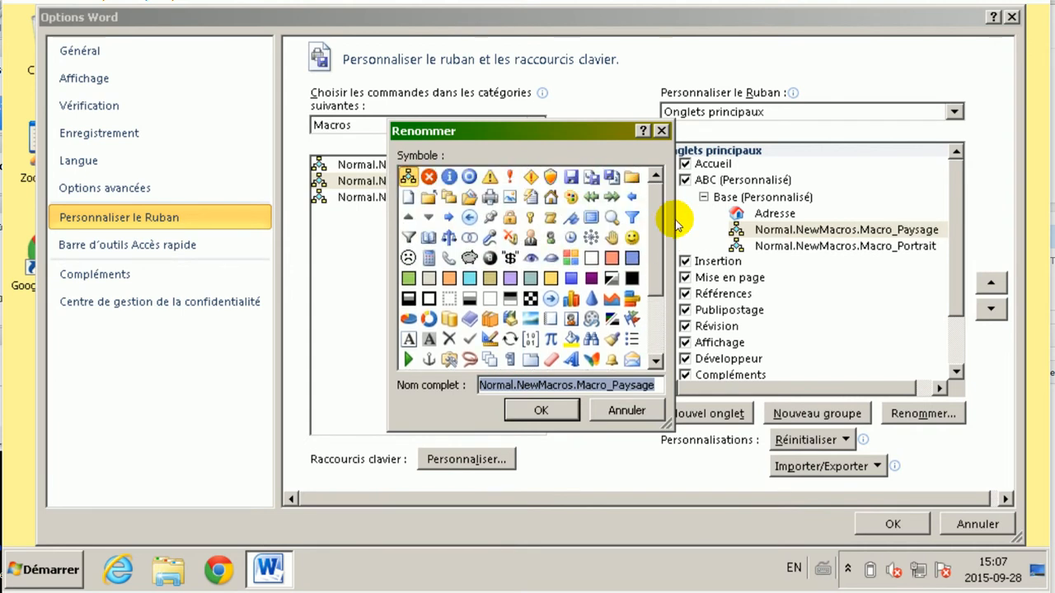
drag(676, 224, 660, 308)
click(530, 215)
drag(480, 386, 619, 385)
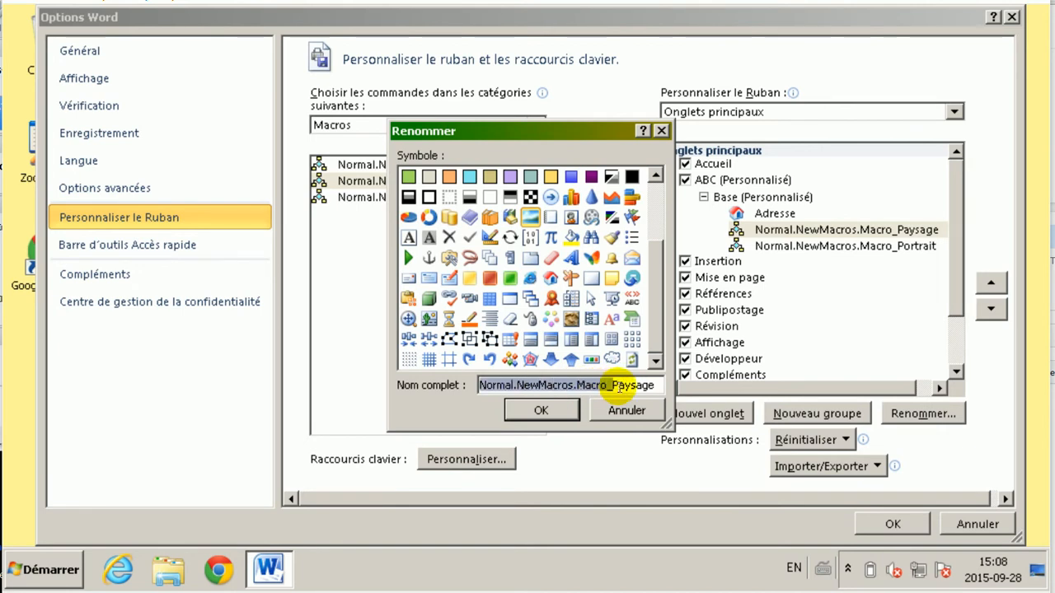
key(BackSpace)
click(543, 409)
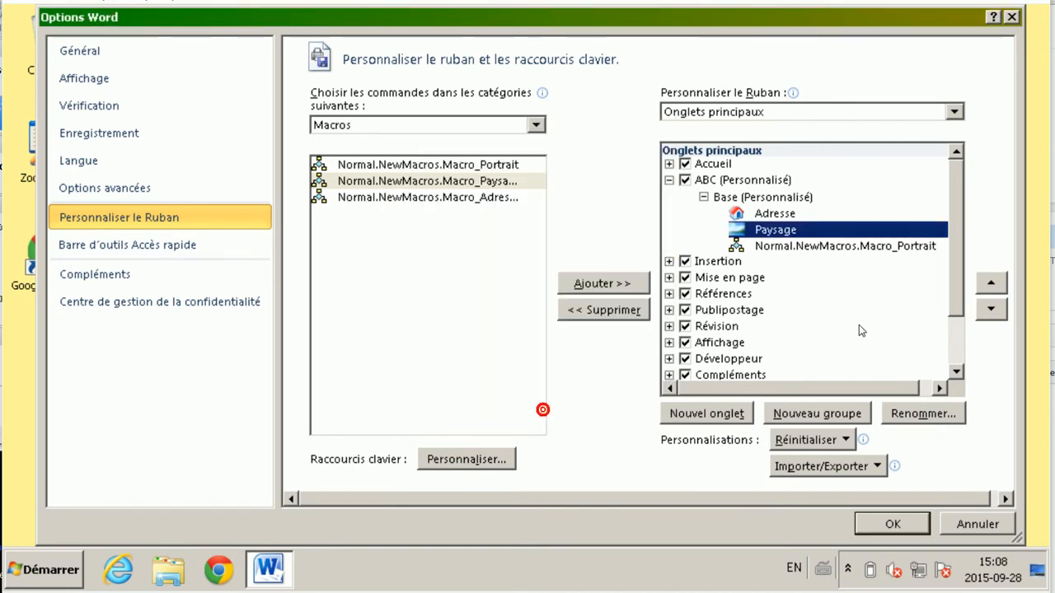
- Shorten the Macro_Portrait command's display name in the Base group to Portrait and give it the person symbol
click(828, 246)
right_click(829, 245)
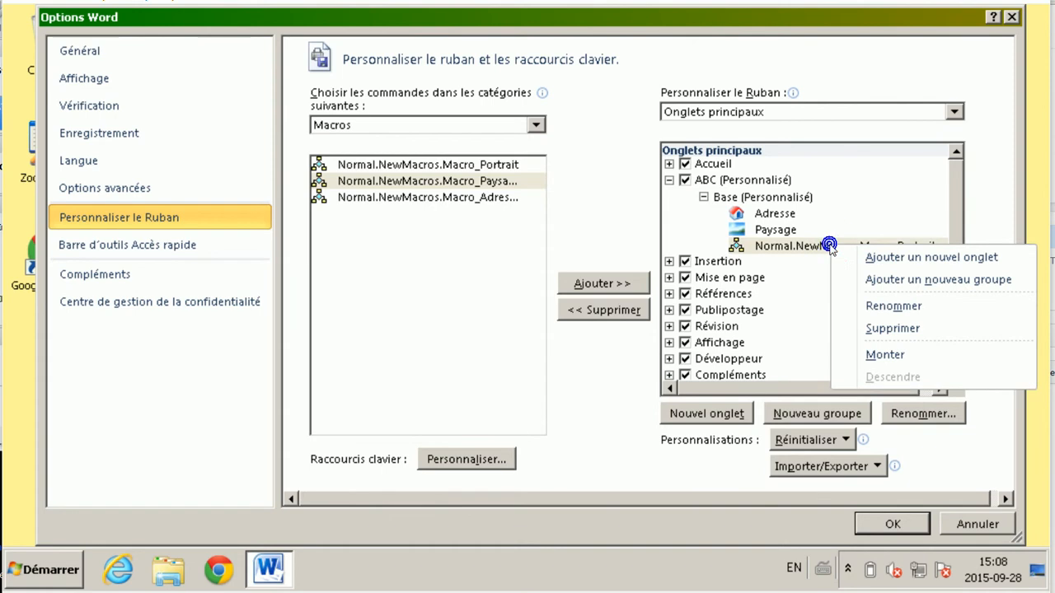
click(867, 306)
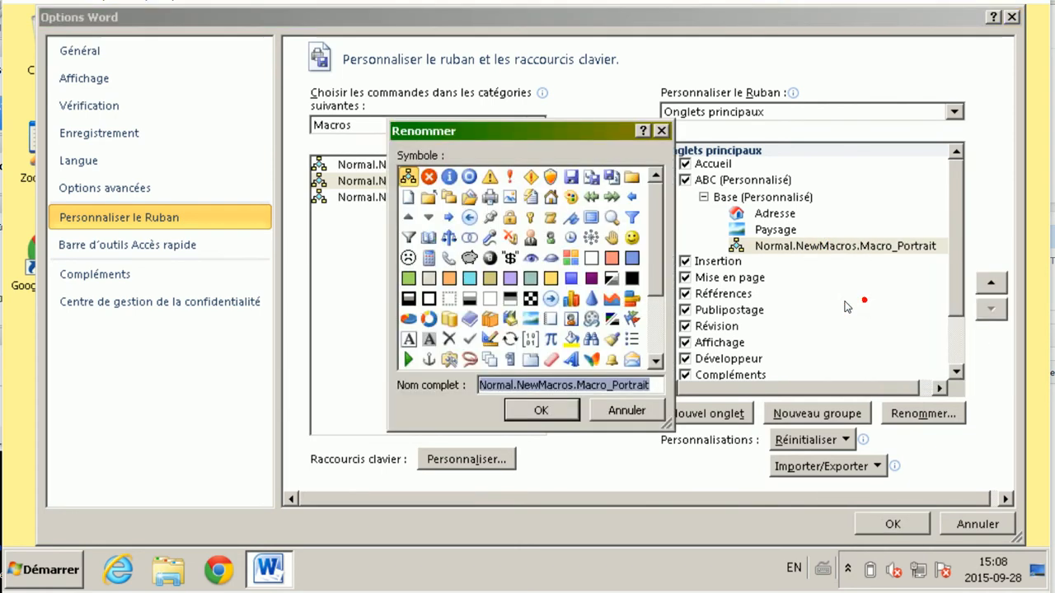
click(532, 238)
drag(480, 386, 612, 386)
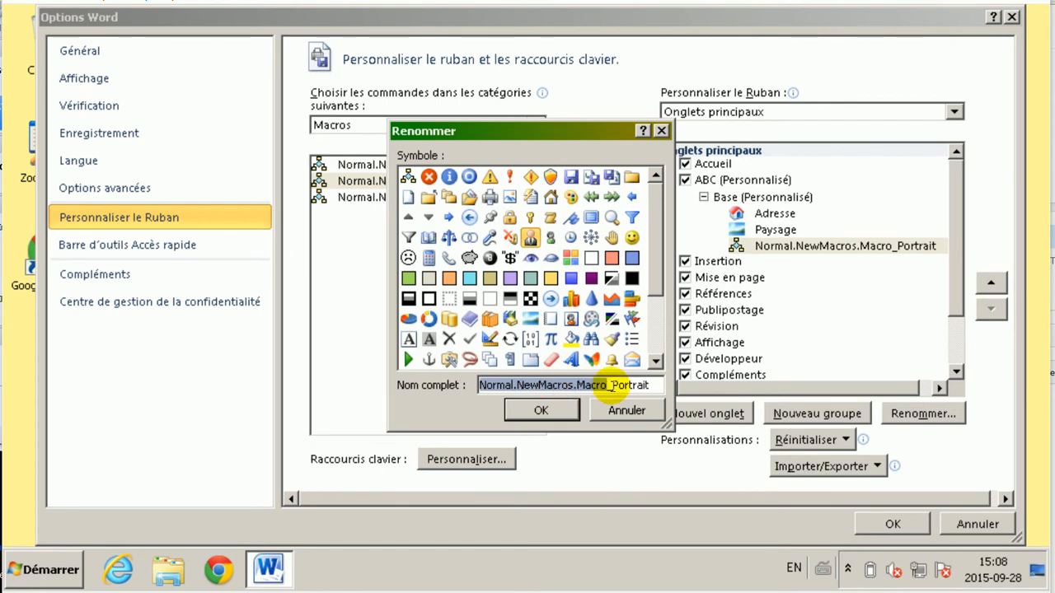
key(BackSpace)
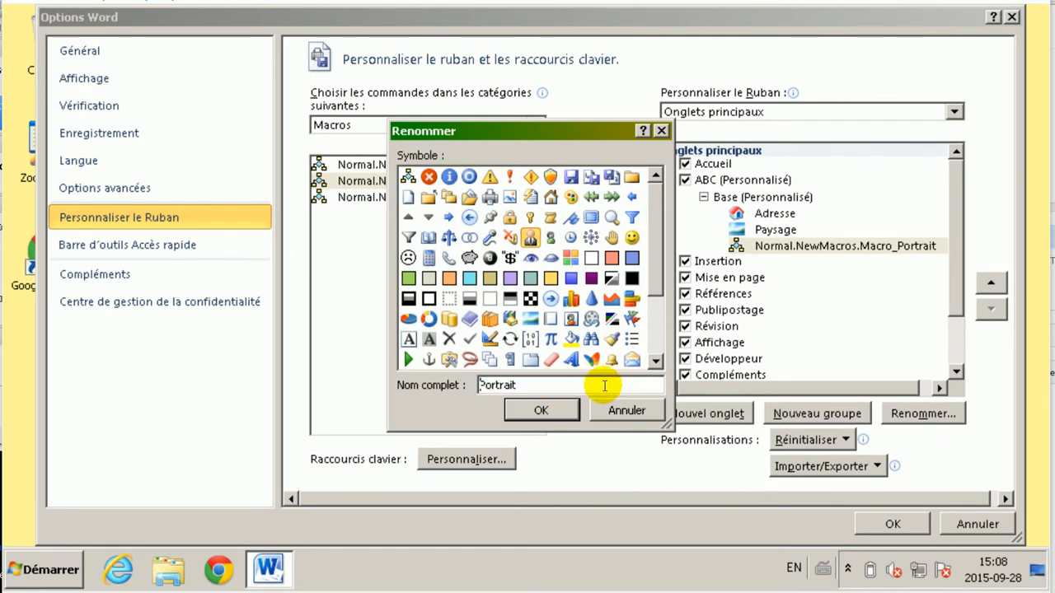
click(537, 410)
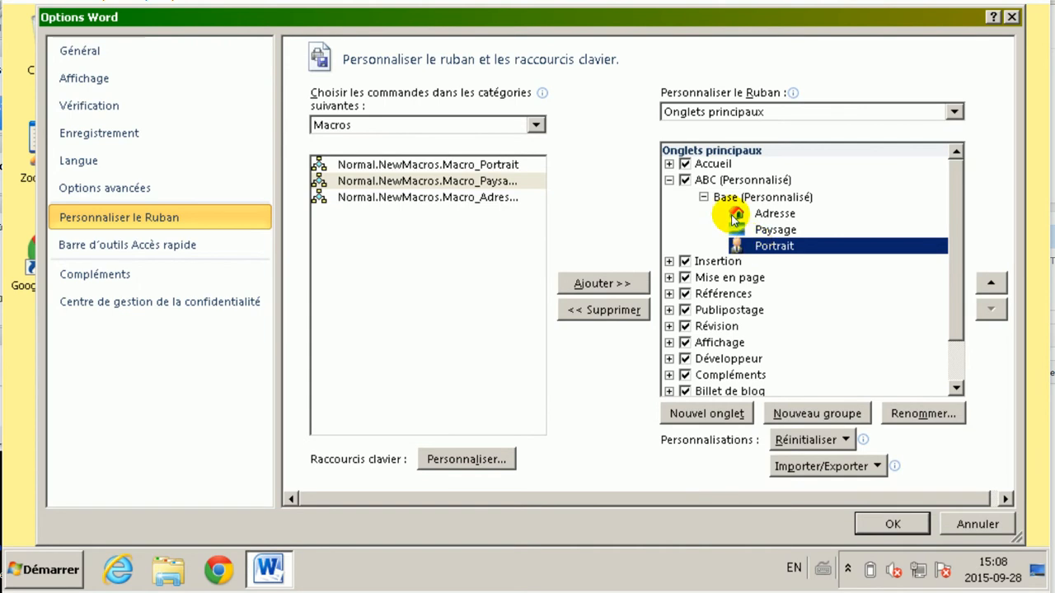
- Apply the ribbon customization and display the new ABC tab in the document window
click(696, 180)
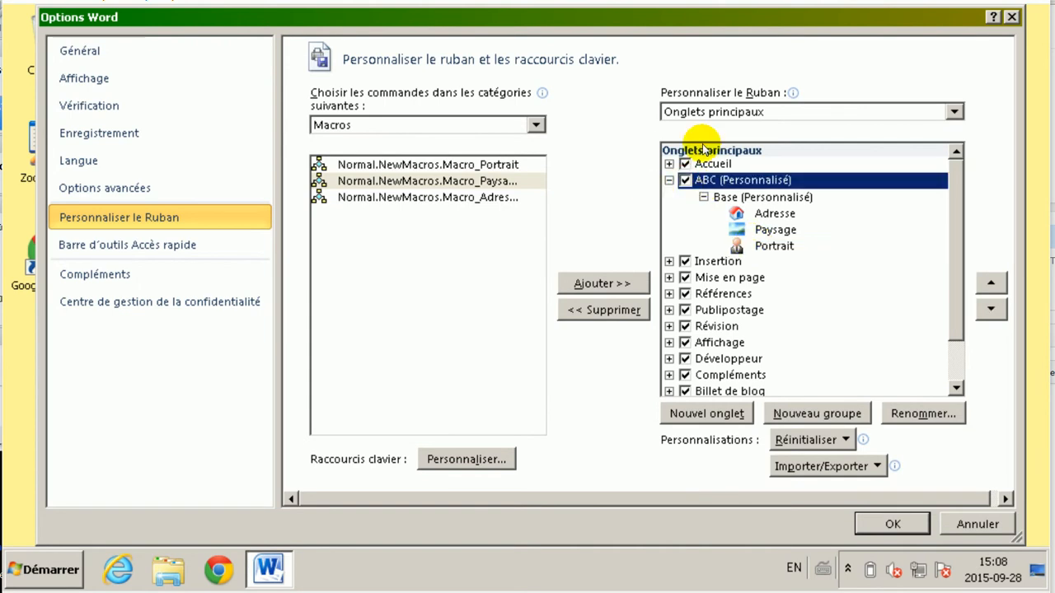
click(892, 524)
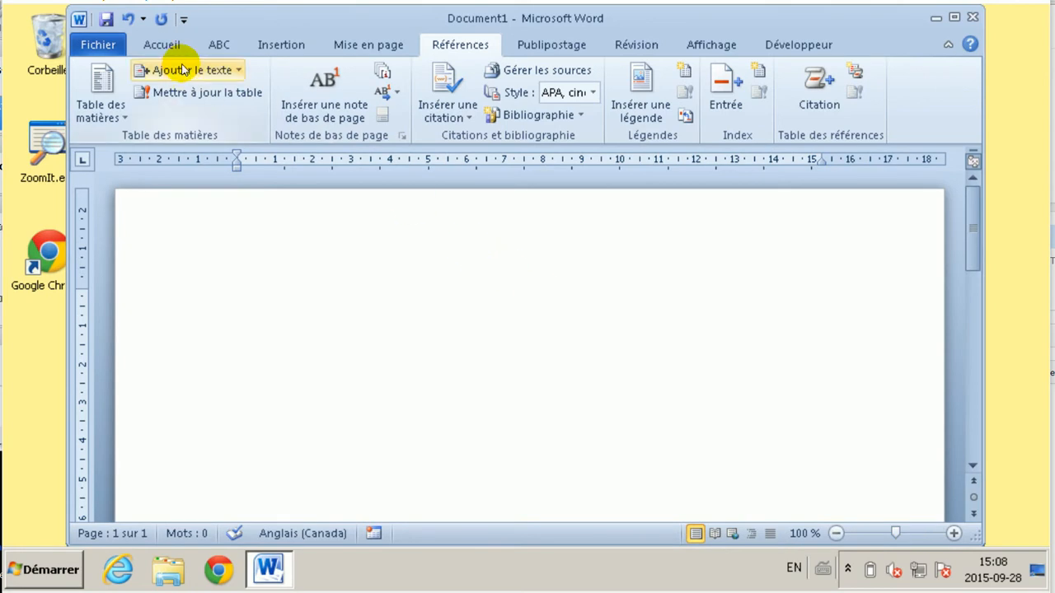
click(219, 45)
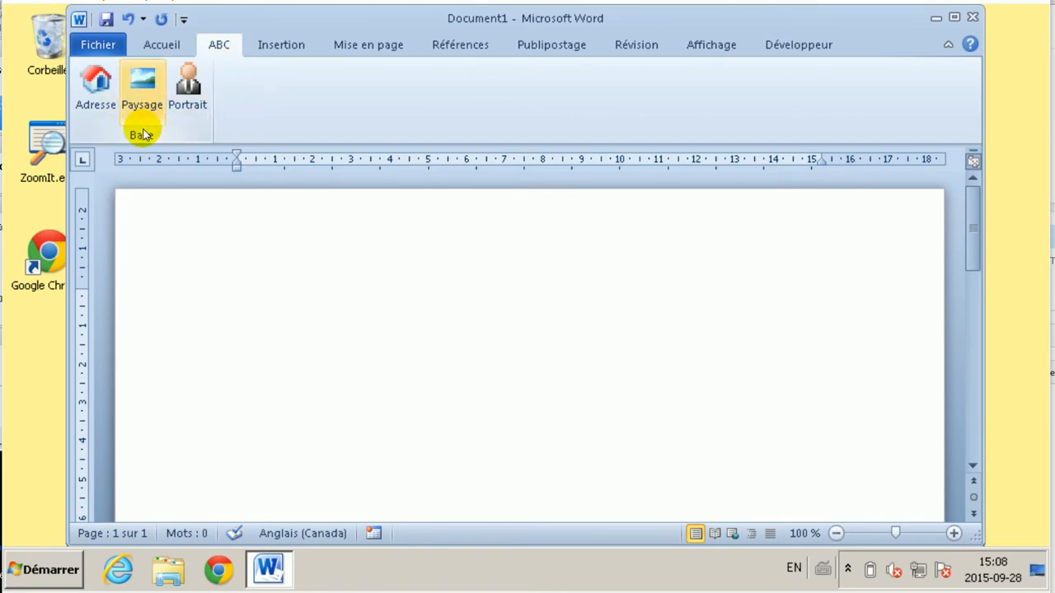
- Test the Paysage and Portrait macro commands by running them alternately on the blank page, ending with landscape orientation
ctrl+scroll(309, 111, down, 6)
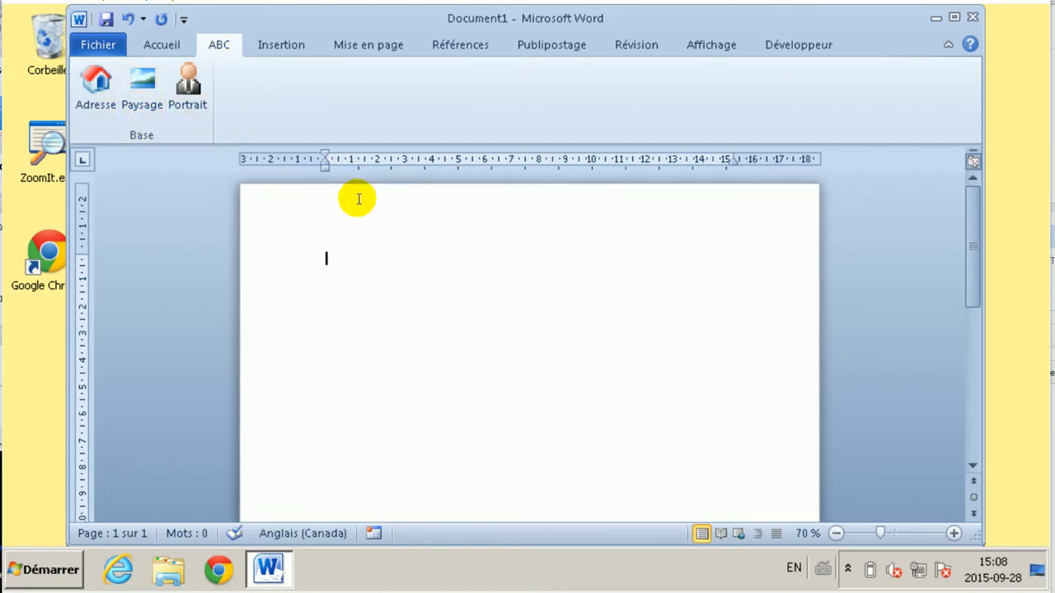
ctrl+scroll(400, 284, down, 2)
ctrl+scroll(401, 284, up, 1)
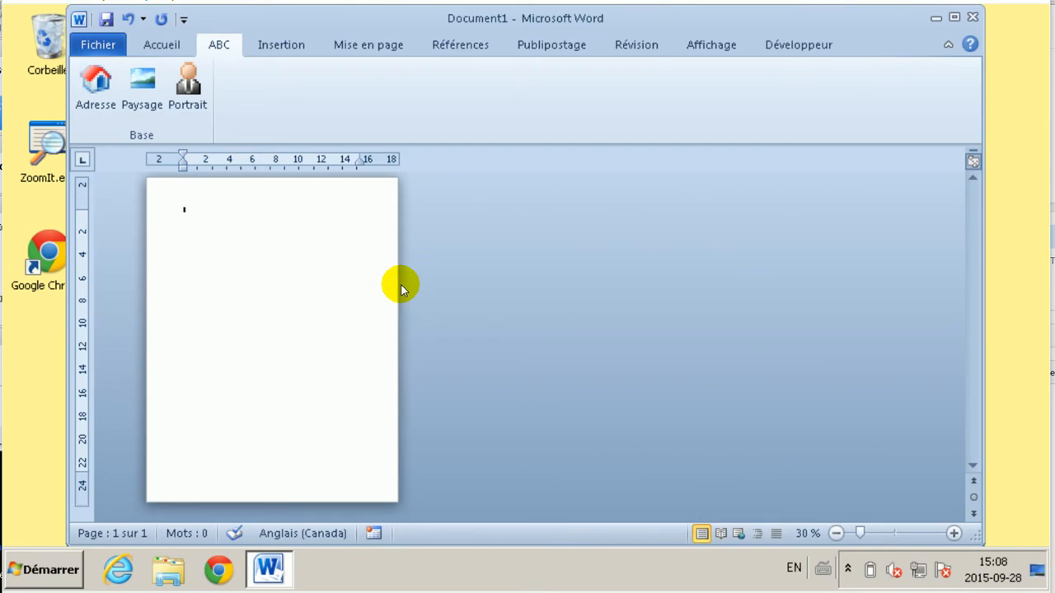
click(143, 92)
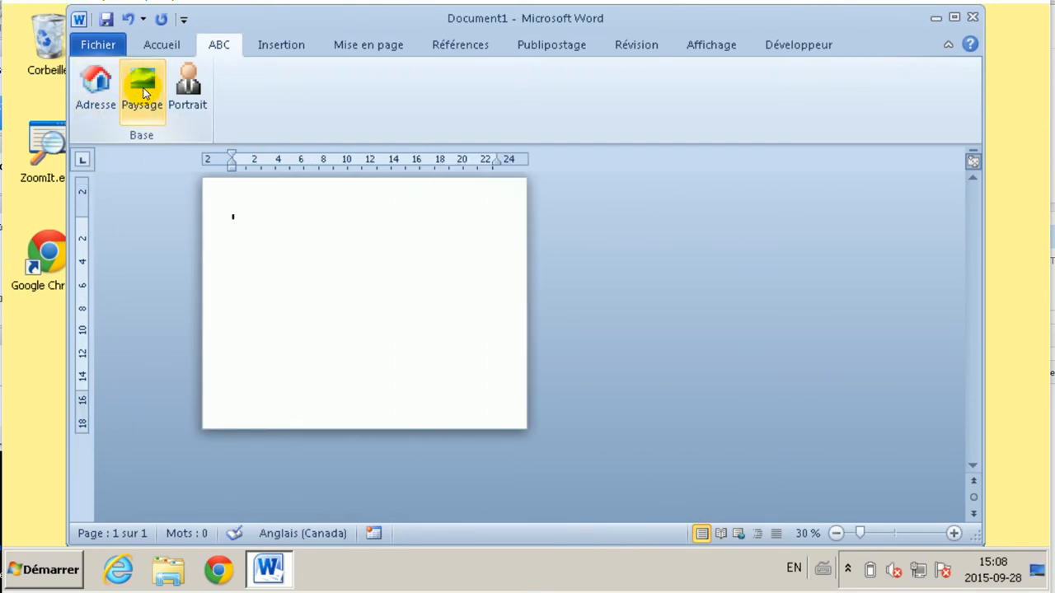
click(188, 87)
click(135, 86)
click(188, 89)
click(141, 87)
click(196, 97)
click(148, 92)
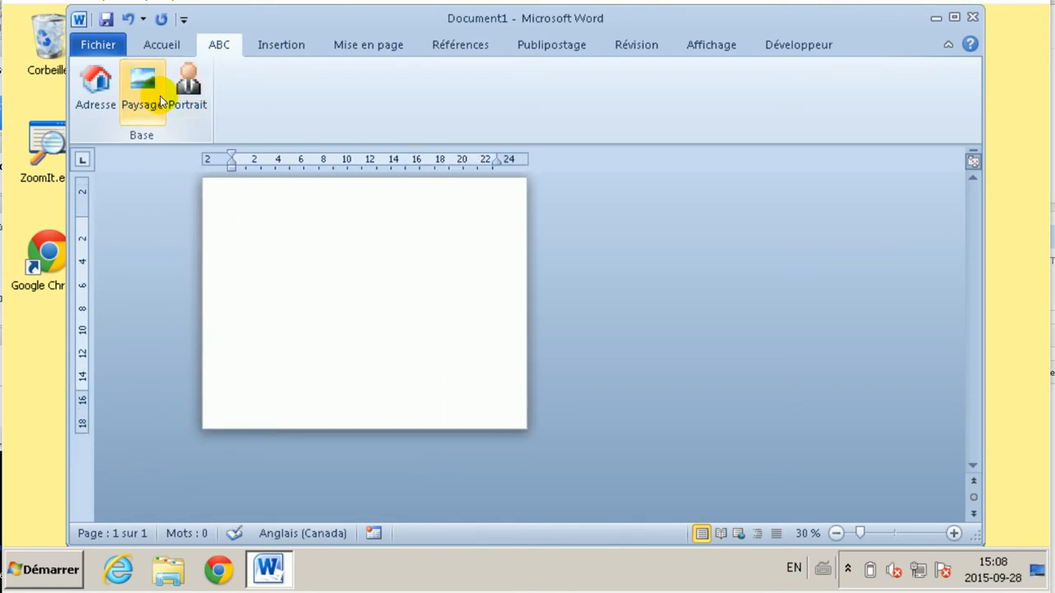
- Run the Adresse macro command repeatedly to insert the address block several times in the document
scroll(401, 271, up, 7)
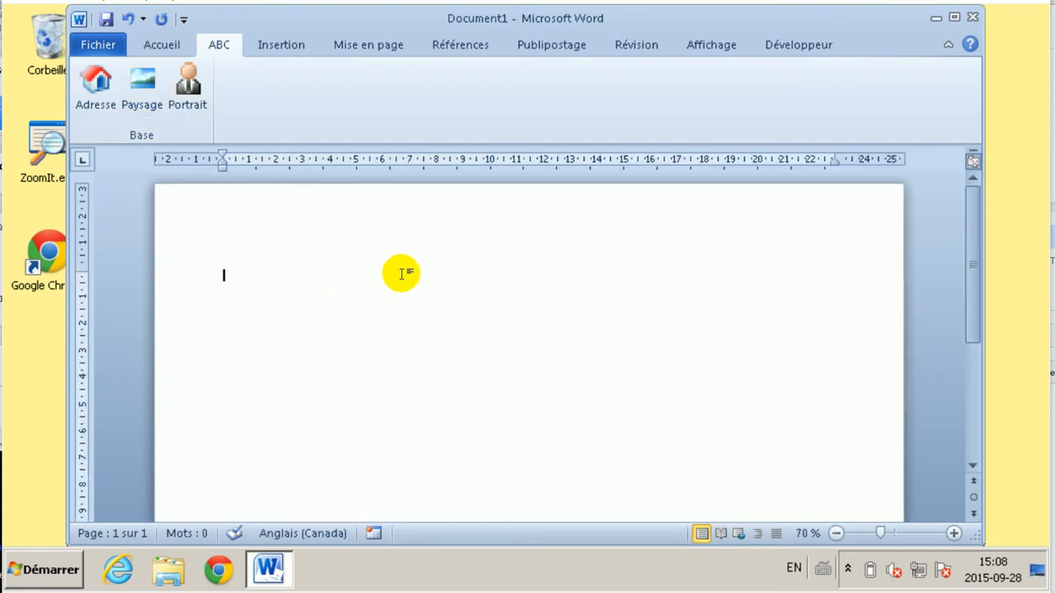
click(103, 90)
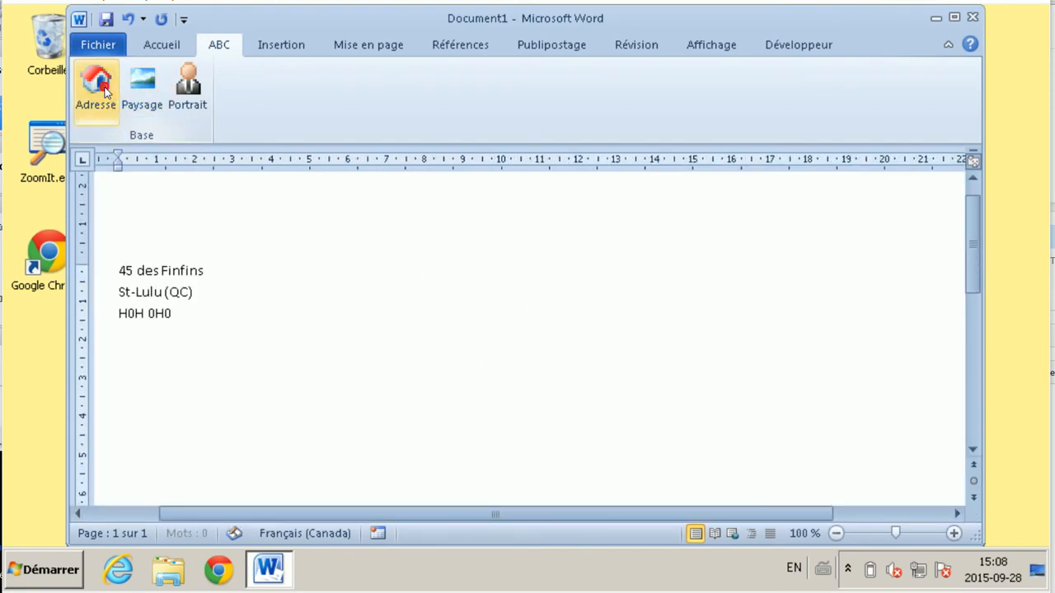
click(99, 86)
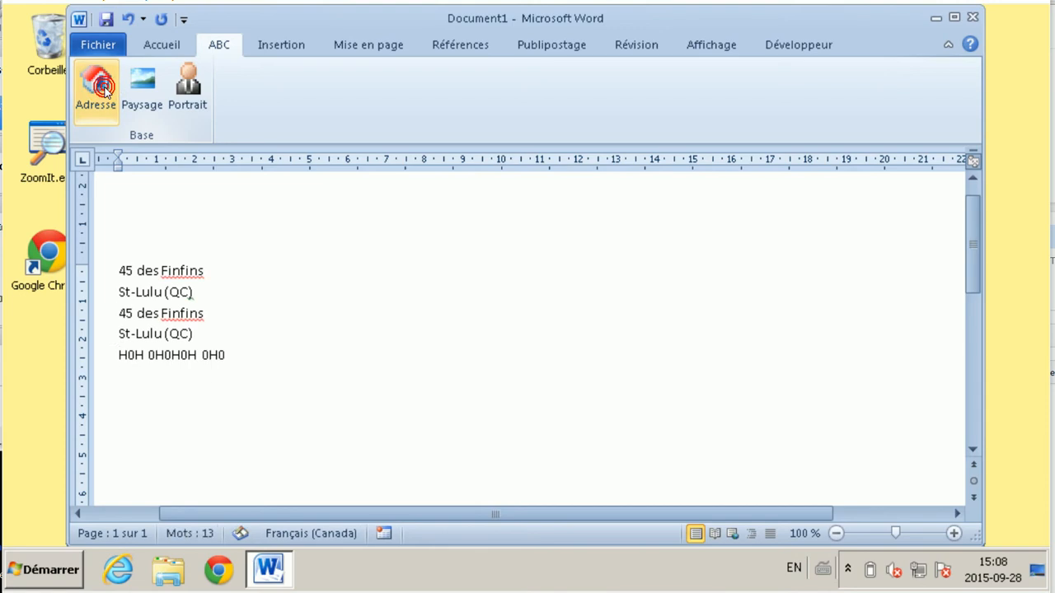
click(99, 86)
click(99, 86)
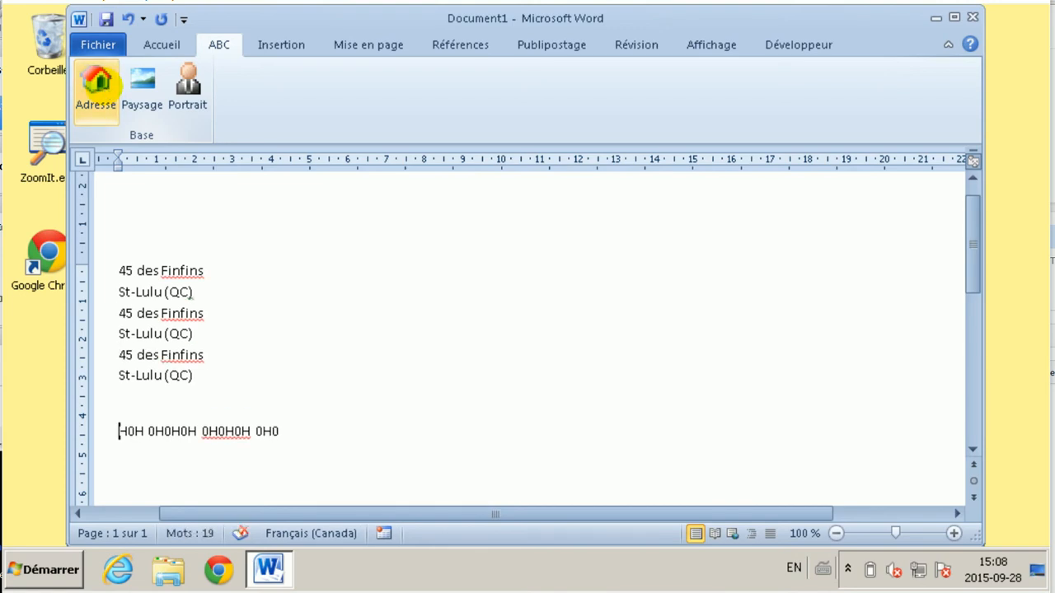
- Add the Reproduire la mise en forme command from Commandes courantes to the Quick Access Toolbar and apply the options
click(162, 19)
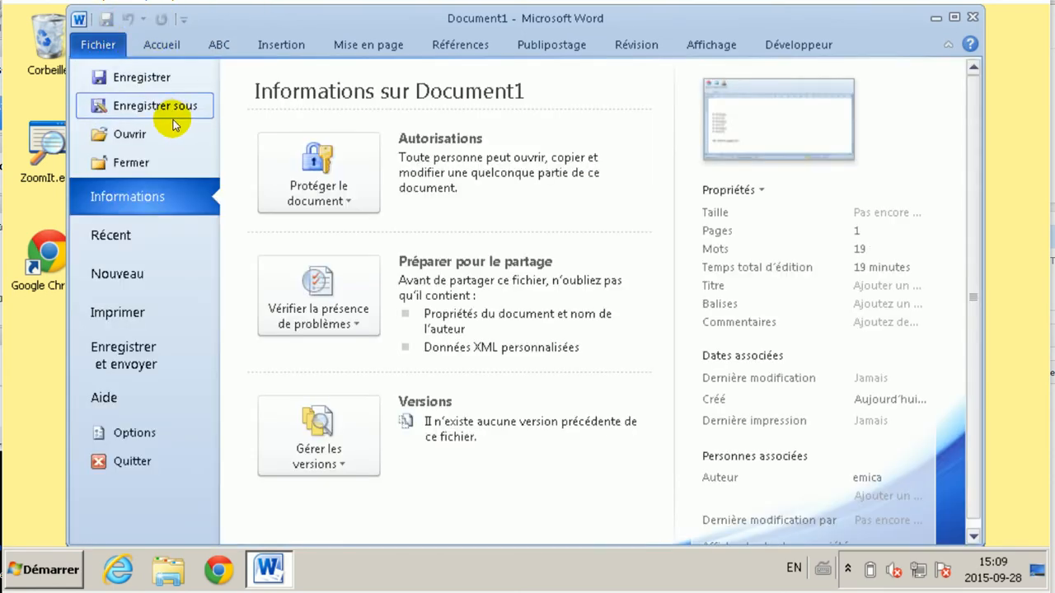
click(122, 432)
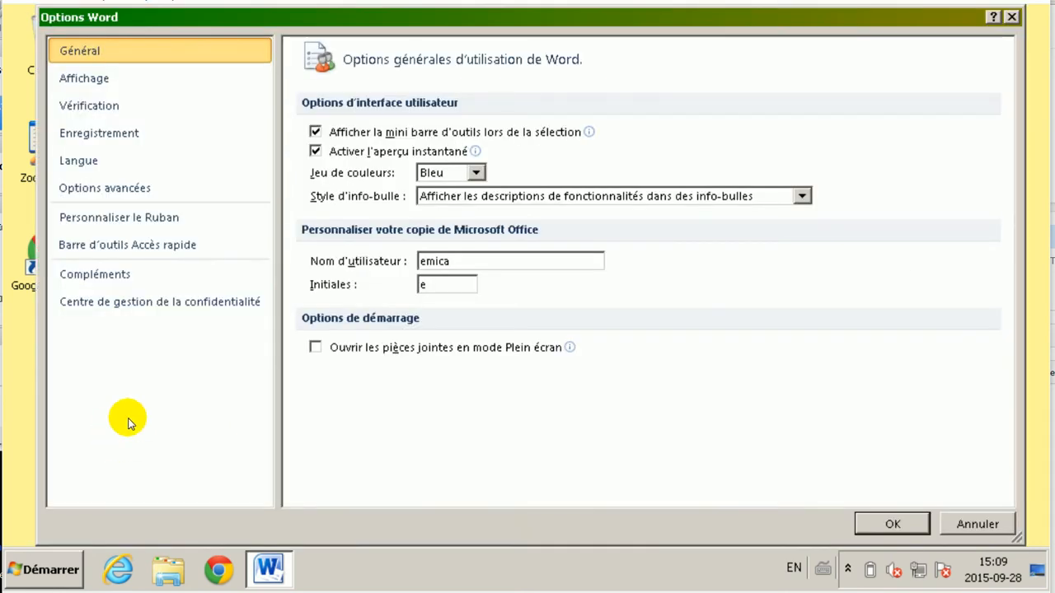
click(107, 247)
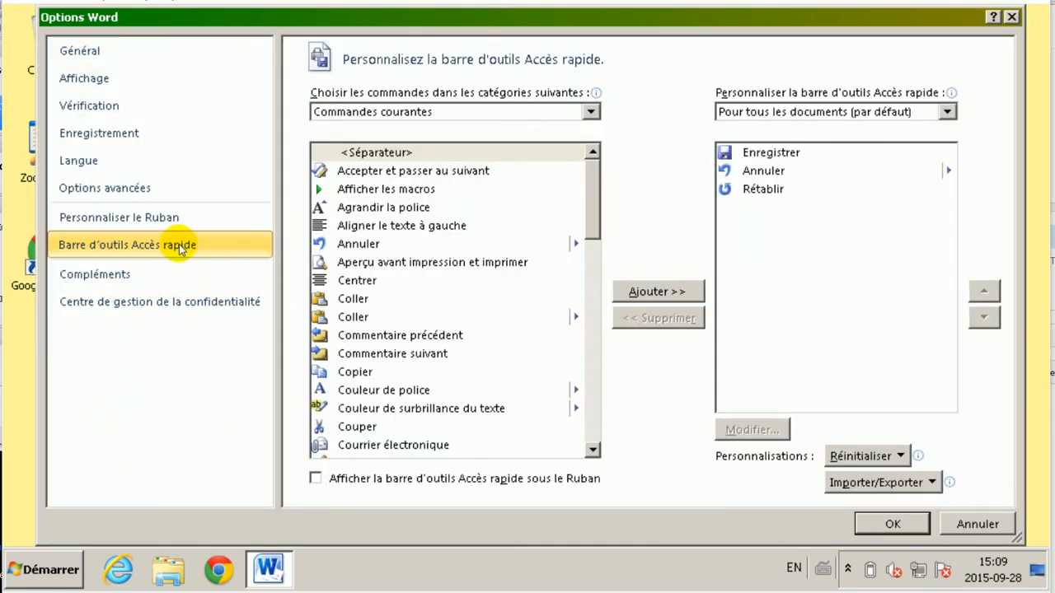
click(478, 115)
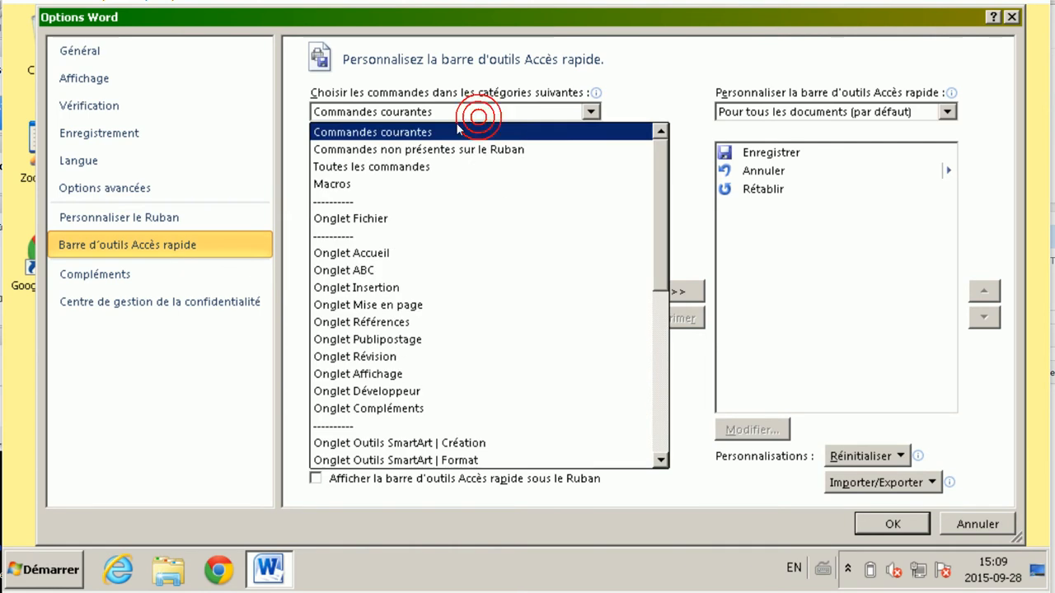
scroll(428, 297, down, 5)
scroll(420, 324, down, 1)
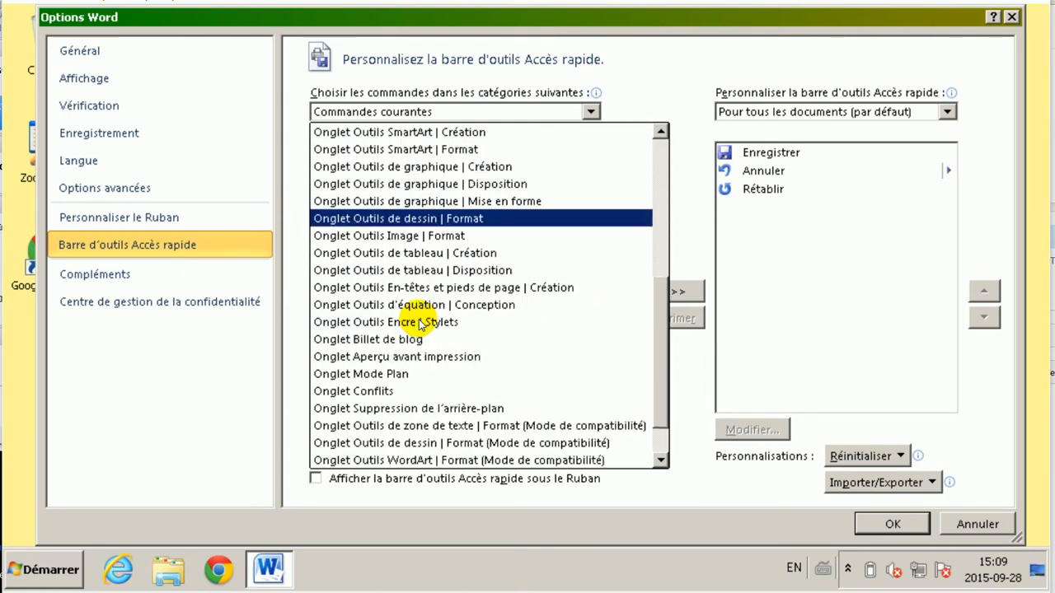
click(653, 91)
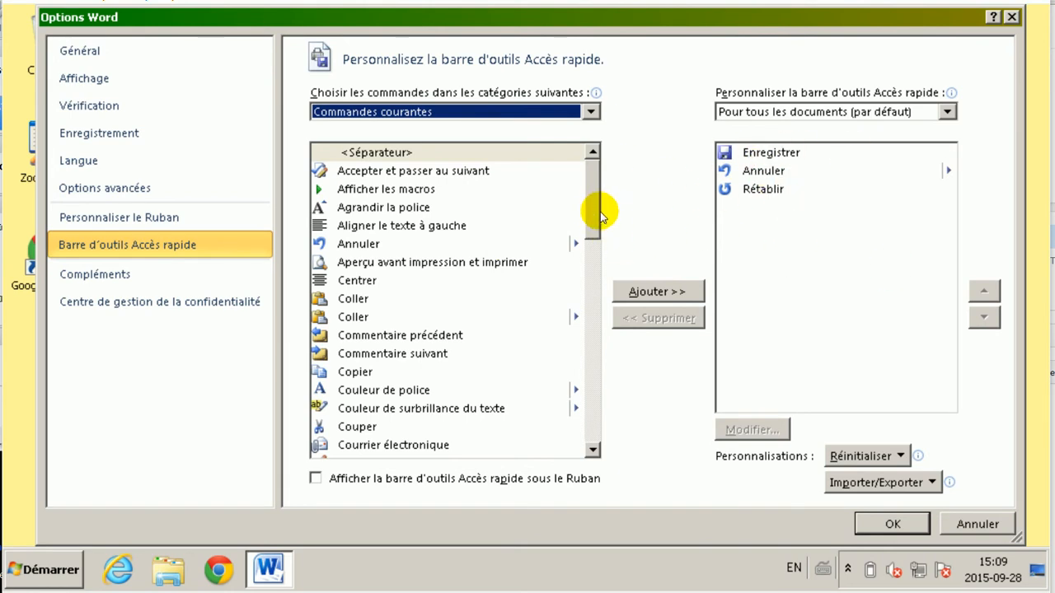
drag(595, 212, 601, 172)
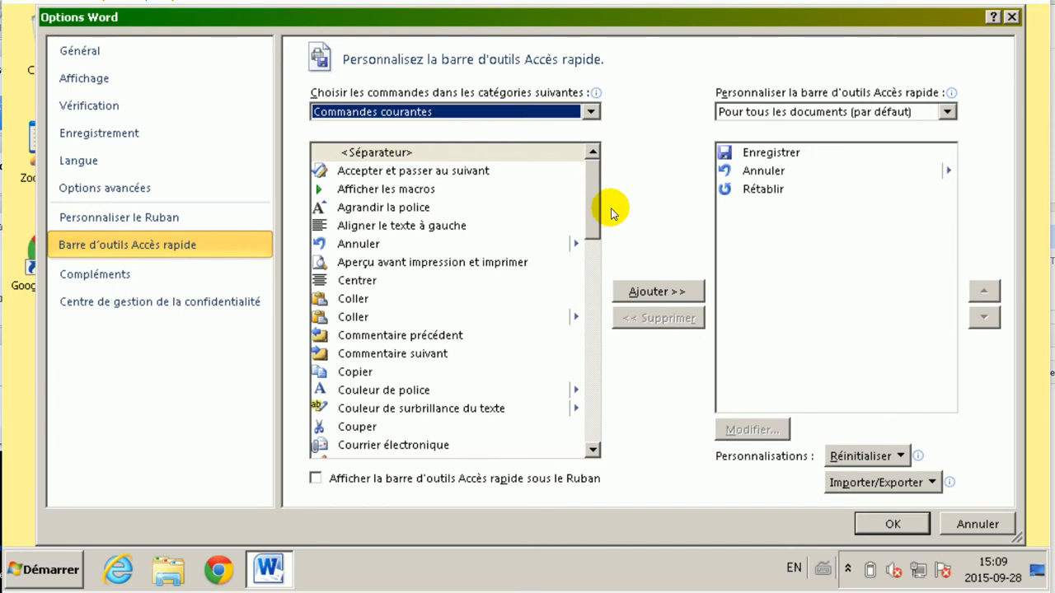
drag(599, 213, 600, 386)
click(435, 378)
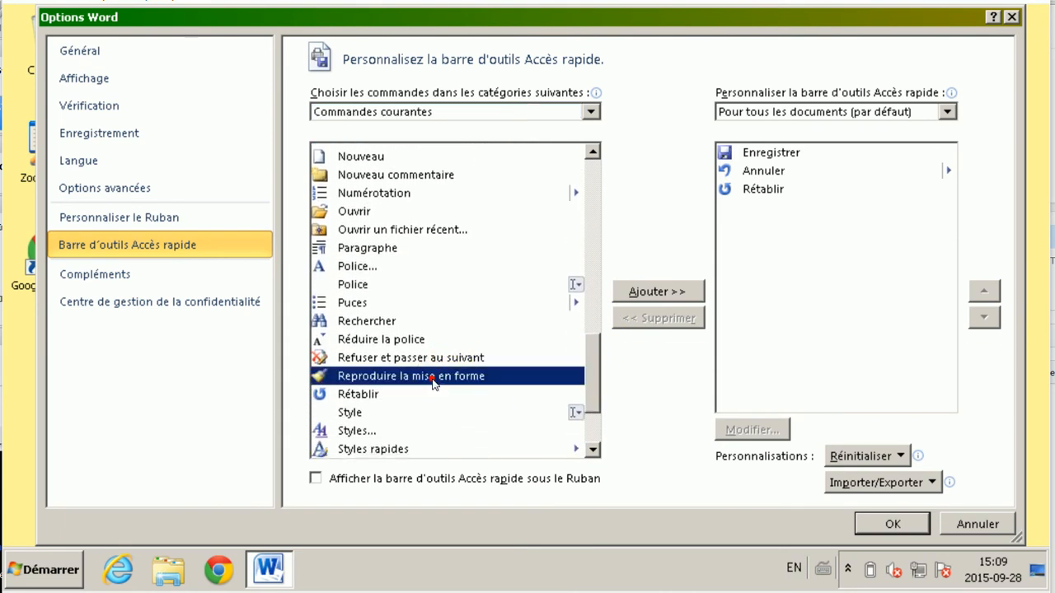
click(658, 293)
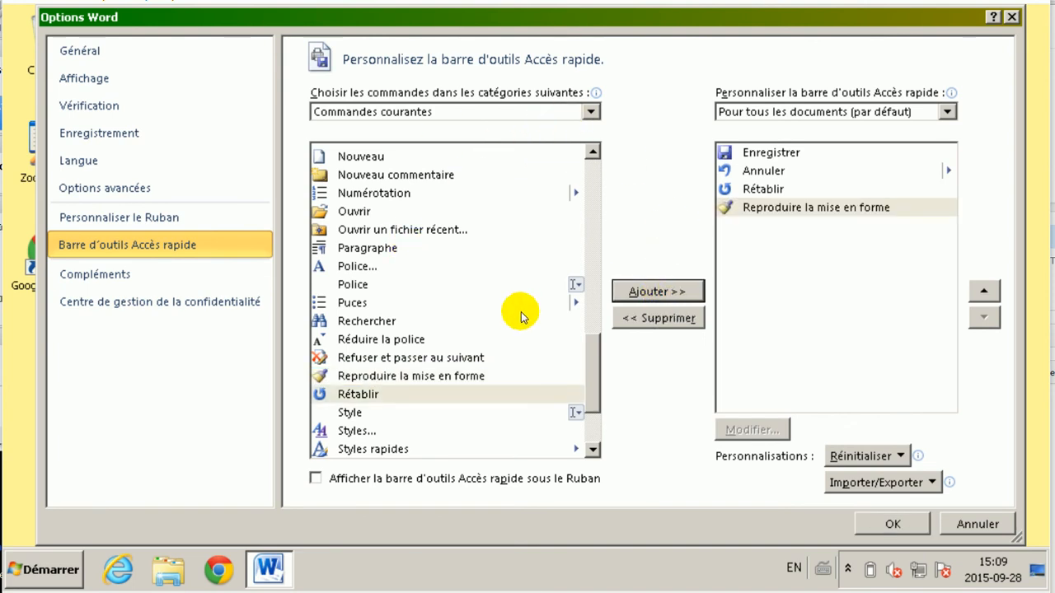
click(911, 526)
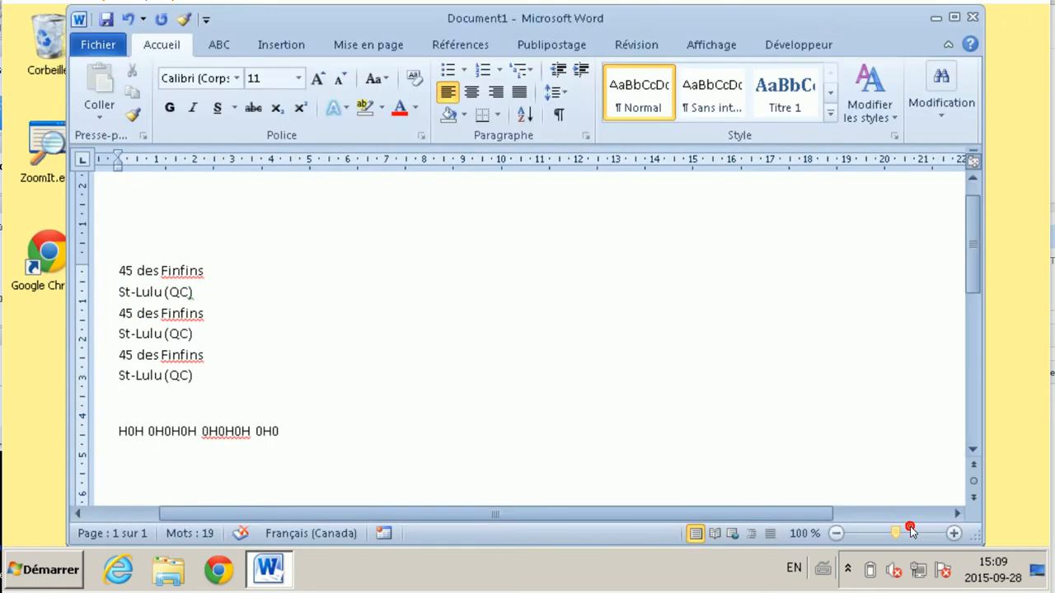
- Check the Quick Access Toolbar's format painter across the Insertion, Mise en page, Références and Publipostage tabs, and return to Accueil
click(280, 44)
click(369, 44)
click(460, 45)
click(551, 45)
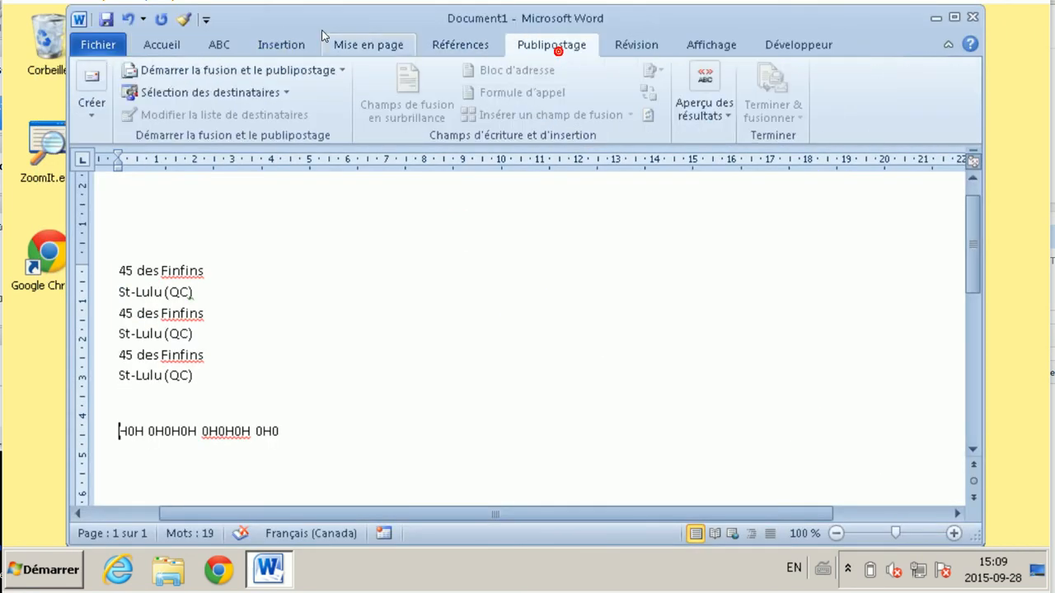
click(184, 22)
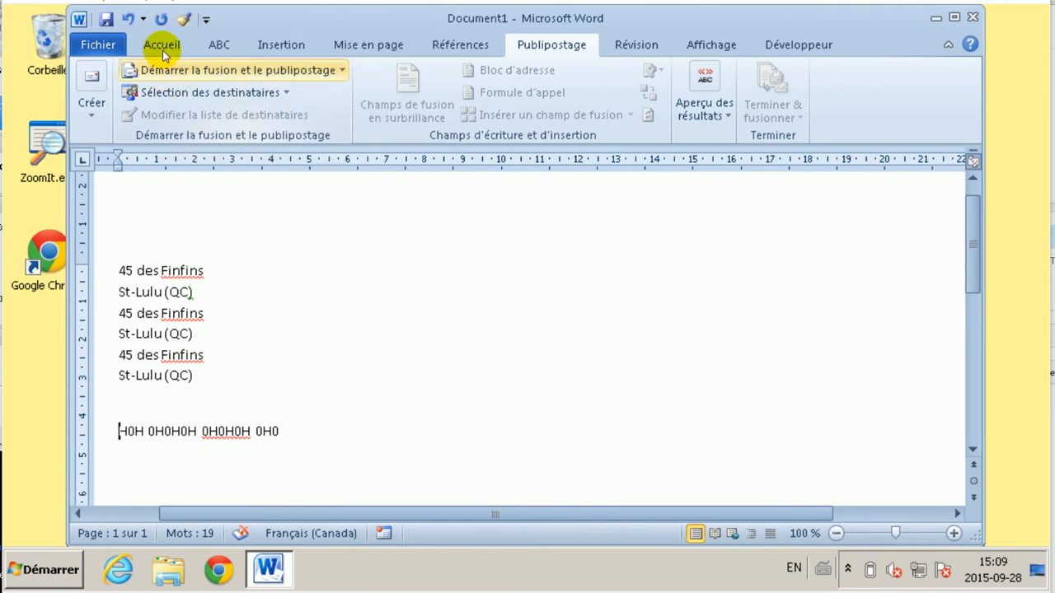
click(162, 47)
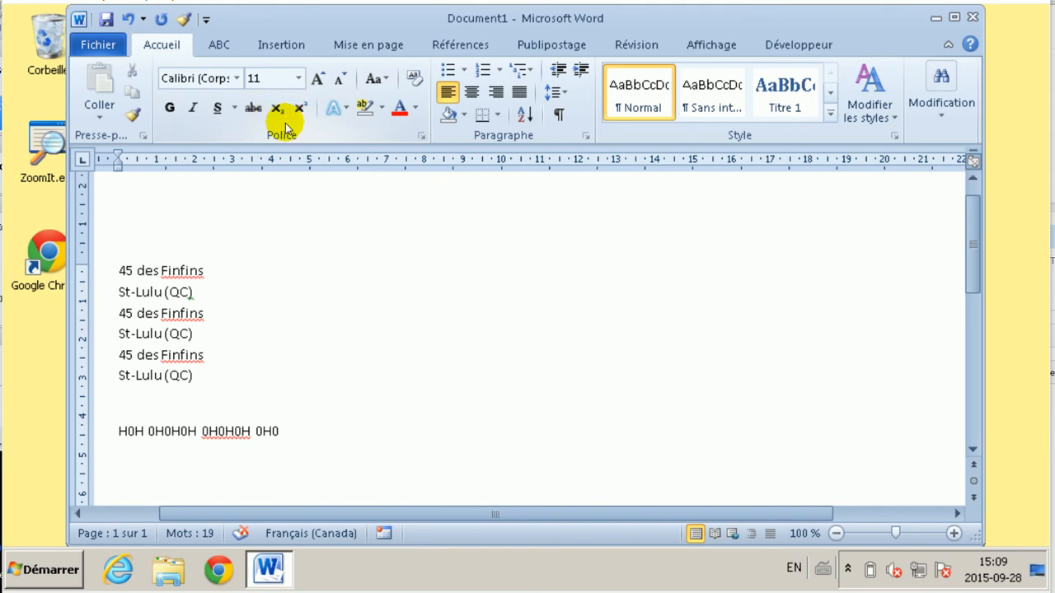
- Examine the built-in commands of the Accueil tab's Police group in the ribbon customization options, close the options and display the ABC tab
click(99, 46)
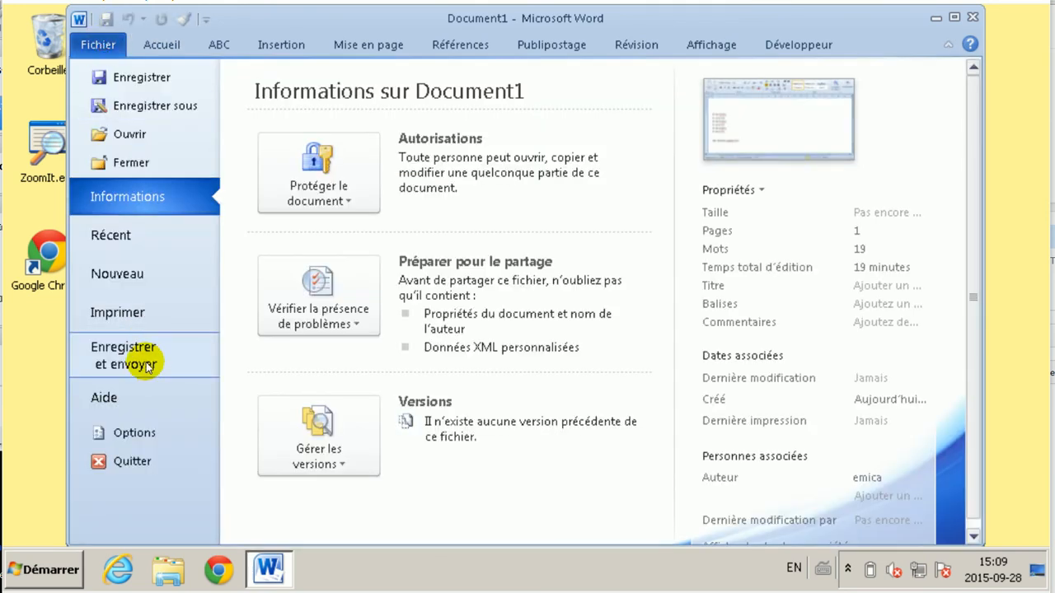
click(134, 431)
click(137, 217)
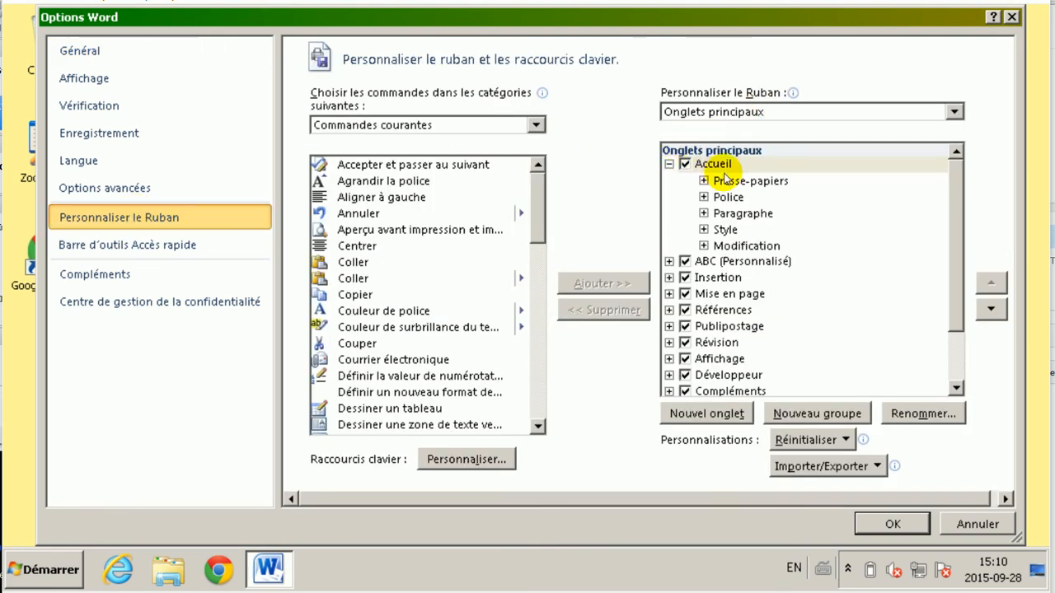
click(703, 198)
click(851, 251)
click(816, 283)
scroll(808, 237, up, 1)
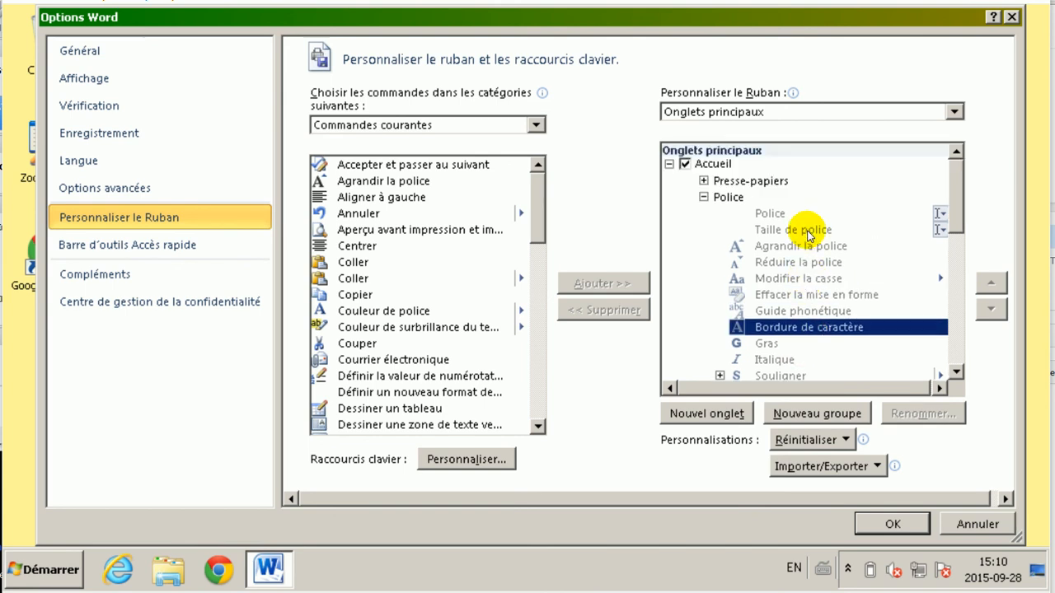
click(804, 230)
scroll(792, 243, down, 2)
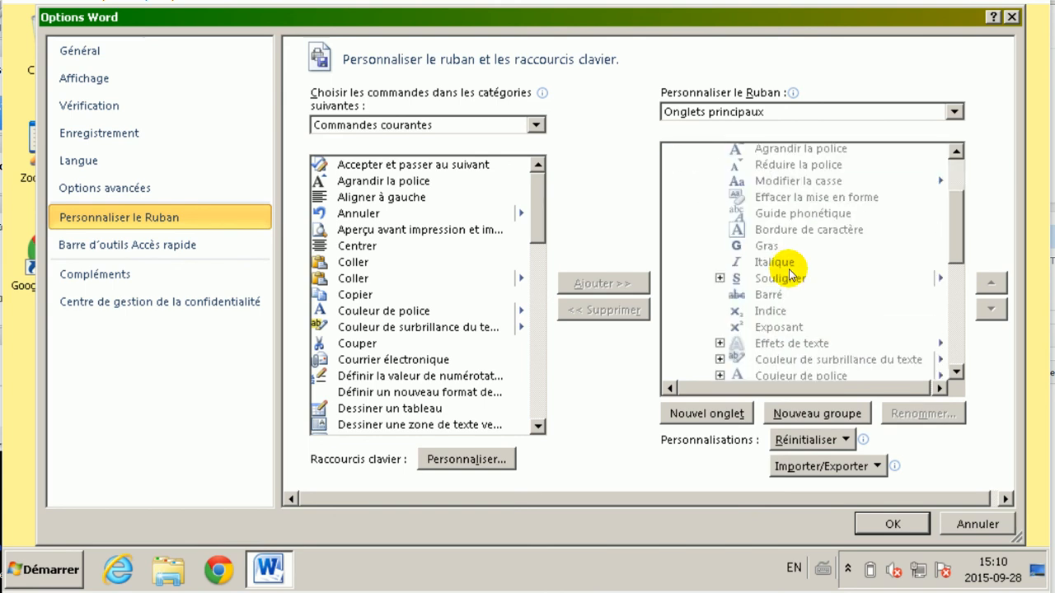
click(890, 517)
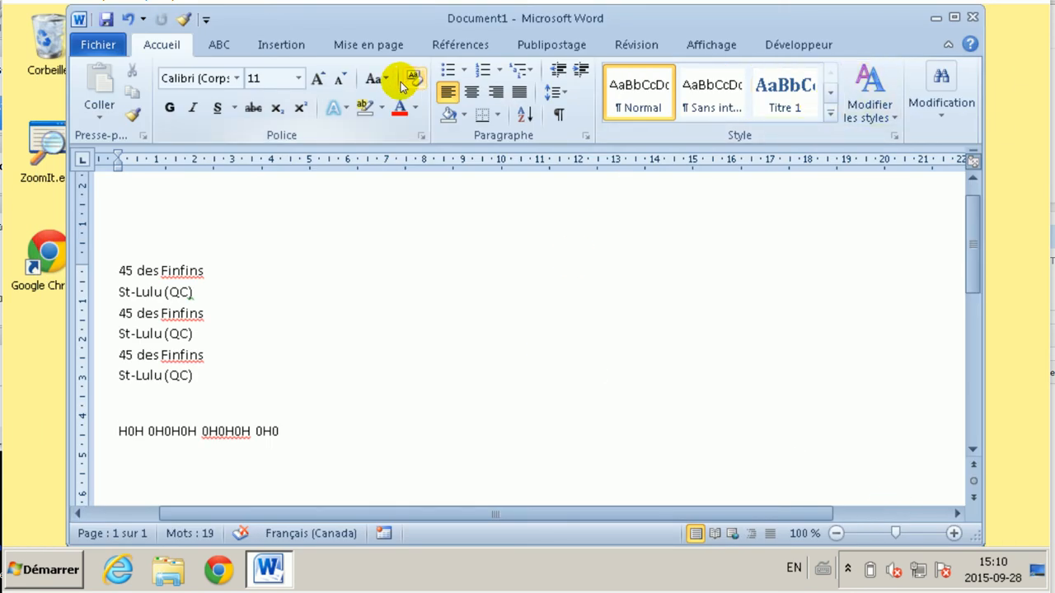
click(221, 46)
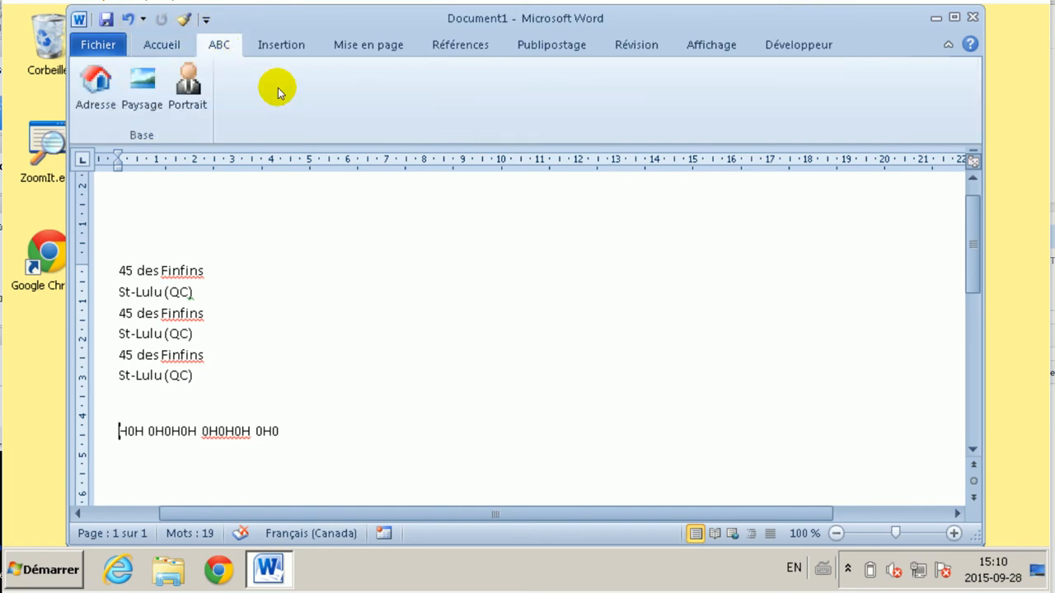